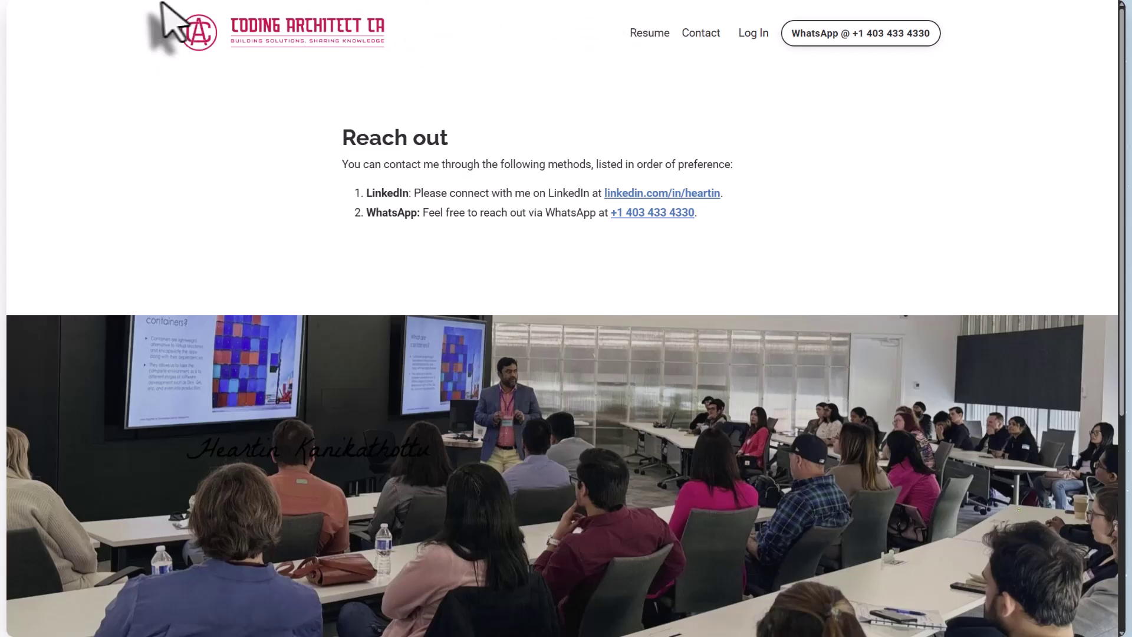
click(70, 5)
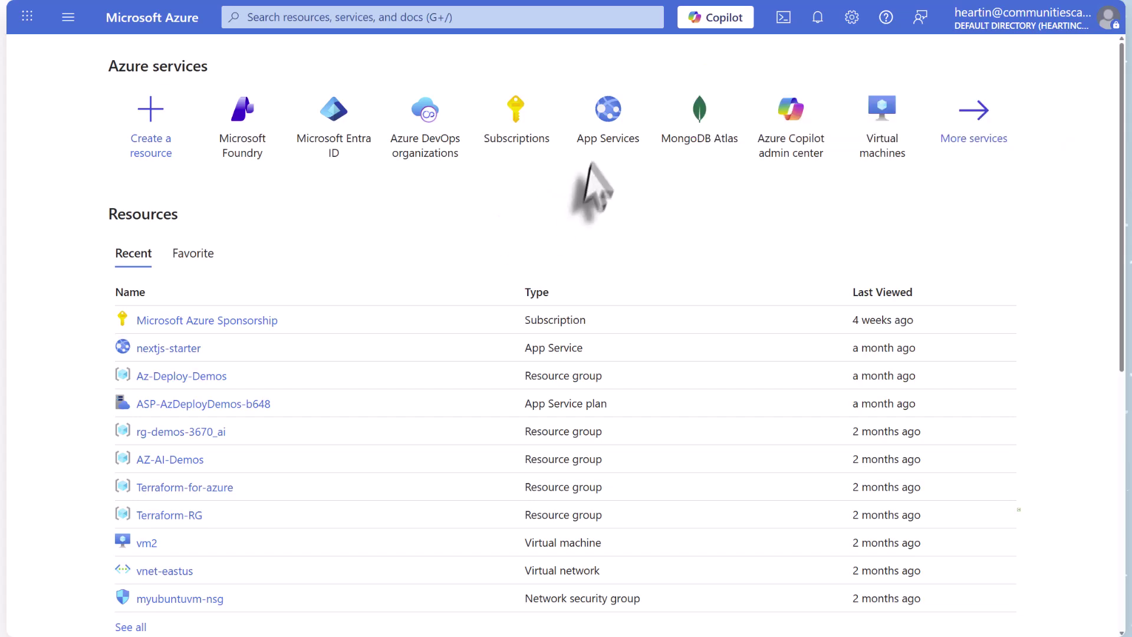
key(ctrl+t)
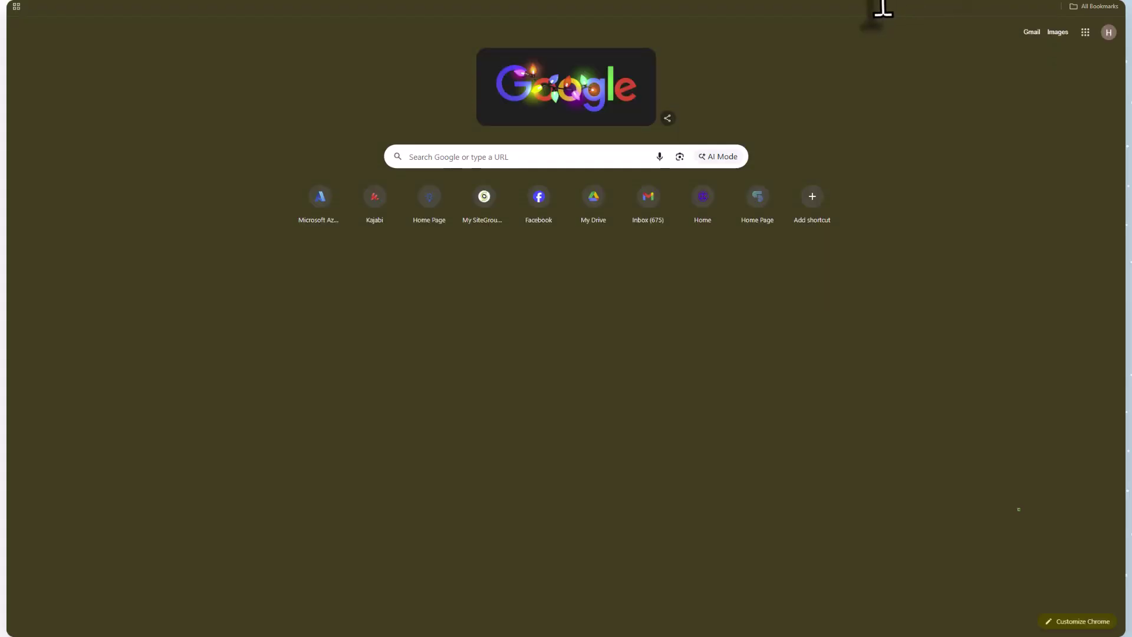
text(youtube.com/@clouderics)
key(Return)
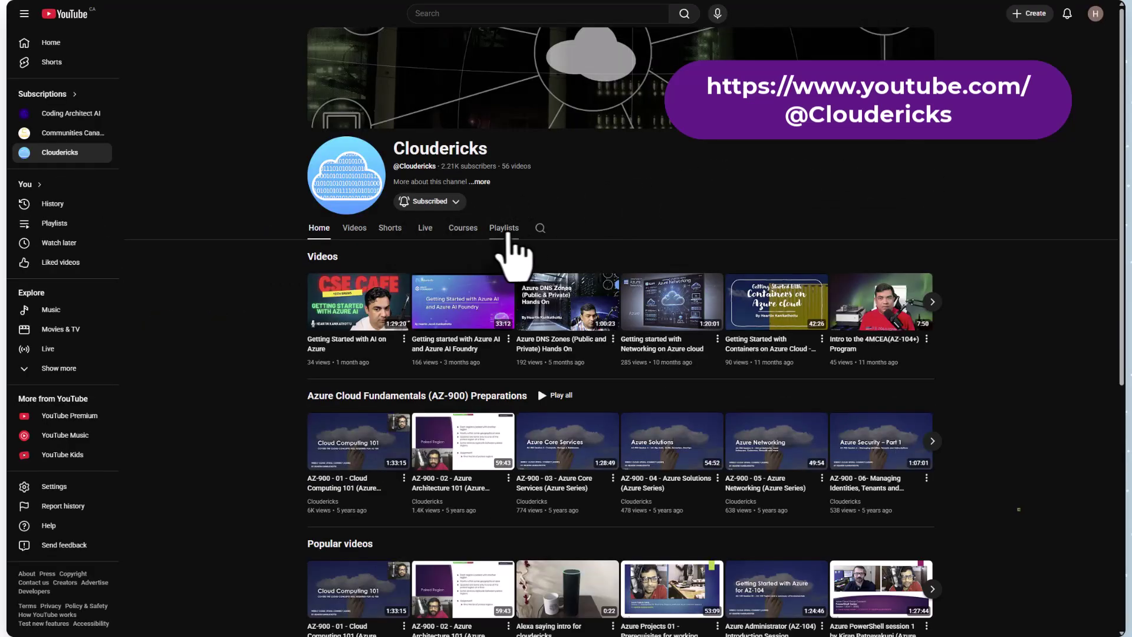
click(505, 231)
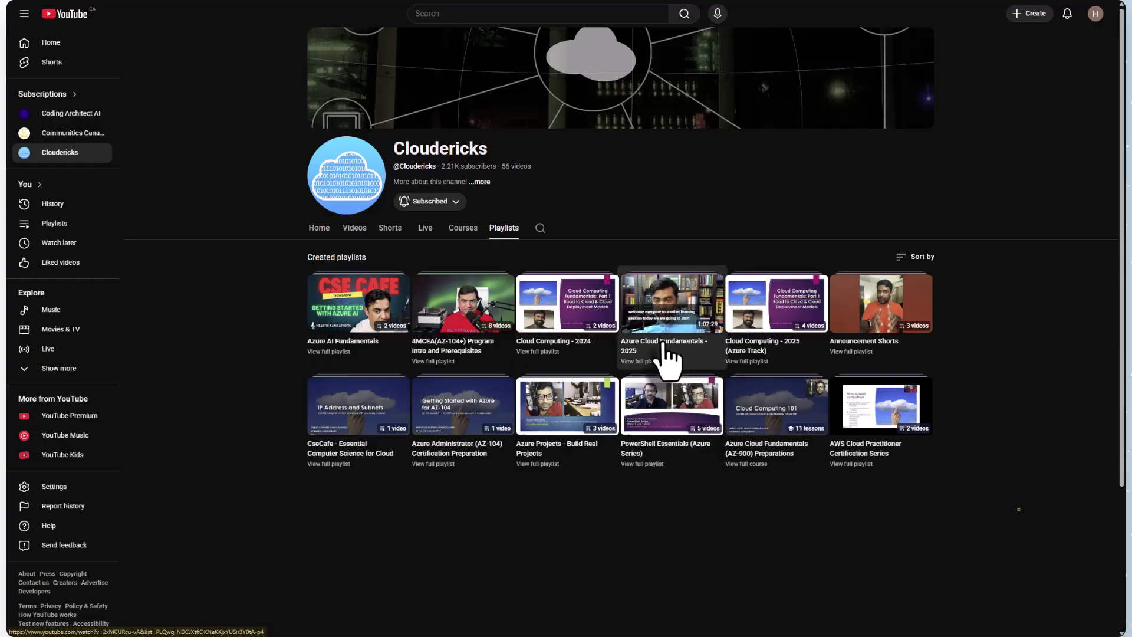
click(664, 345)
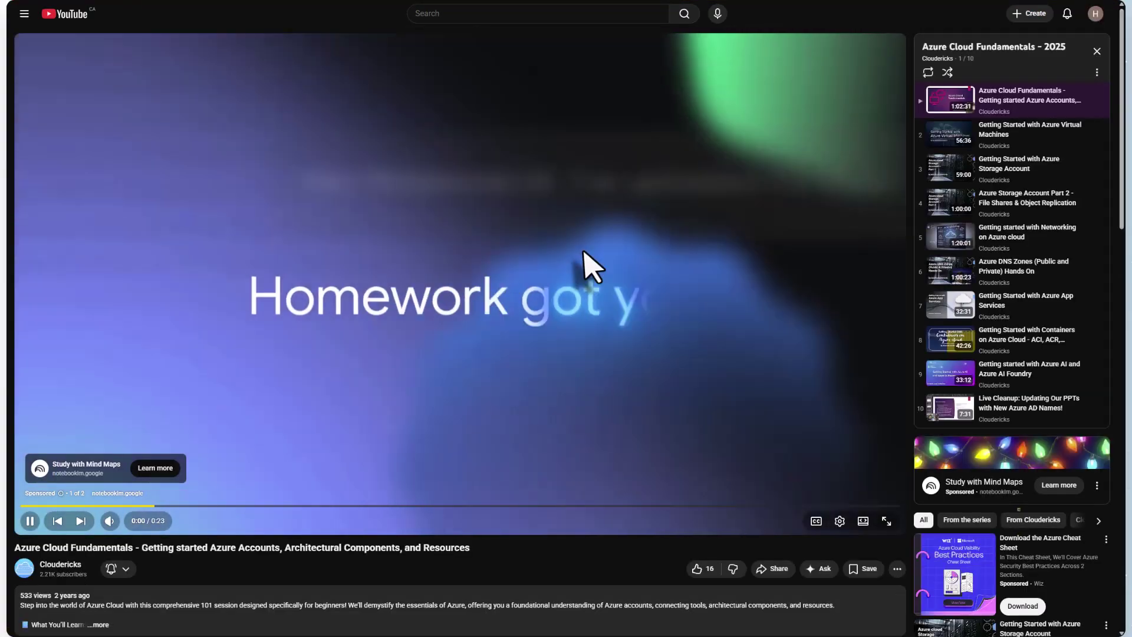
click(590, 268)
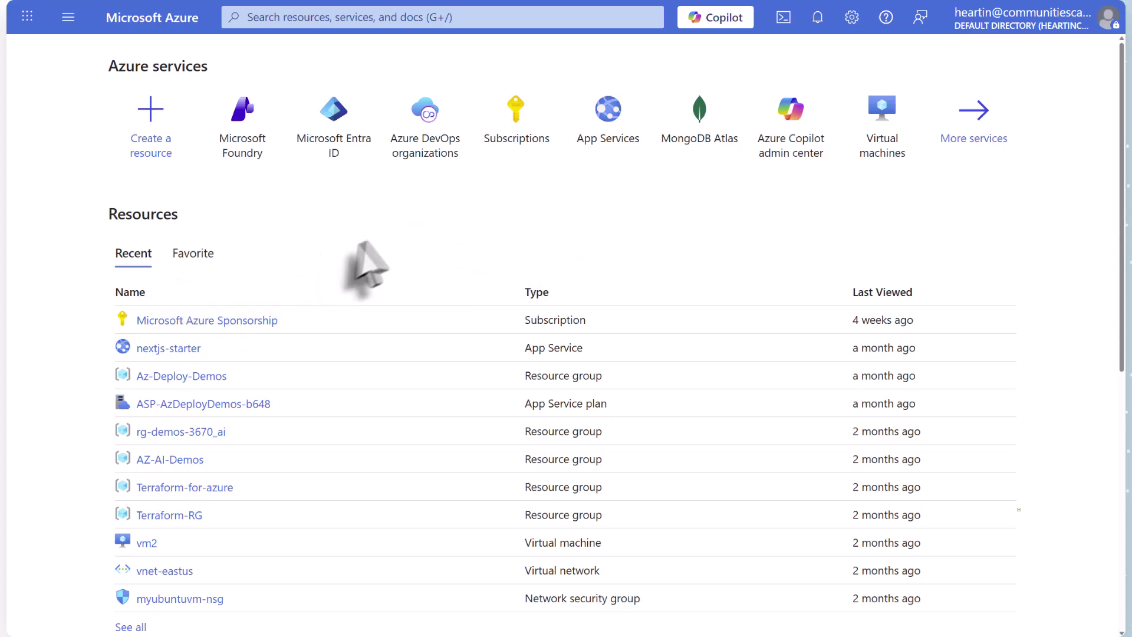
Step: Return to the Azure portal, search for "microsoft found" and open the Microsoft Foundry service
click(357, 22)
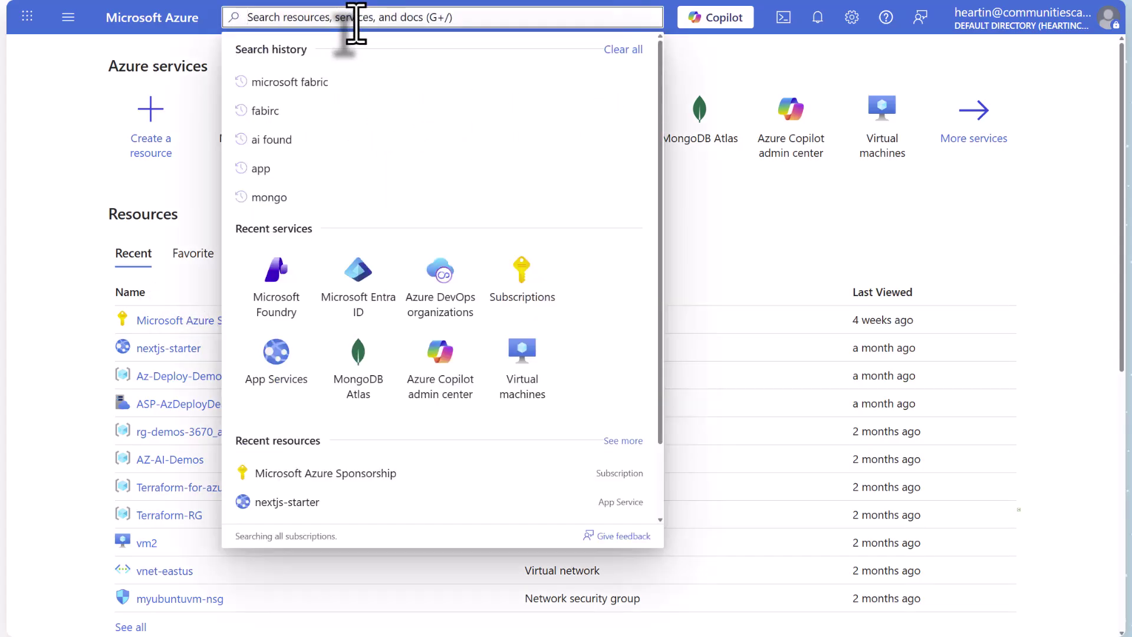
text(microsoft )
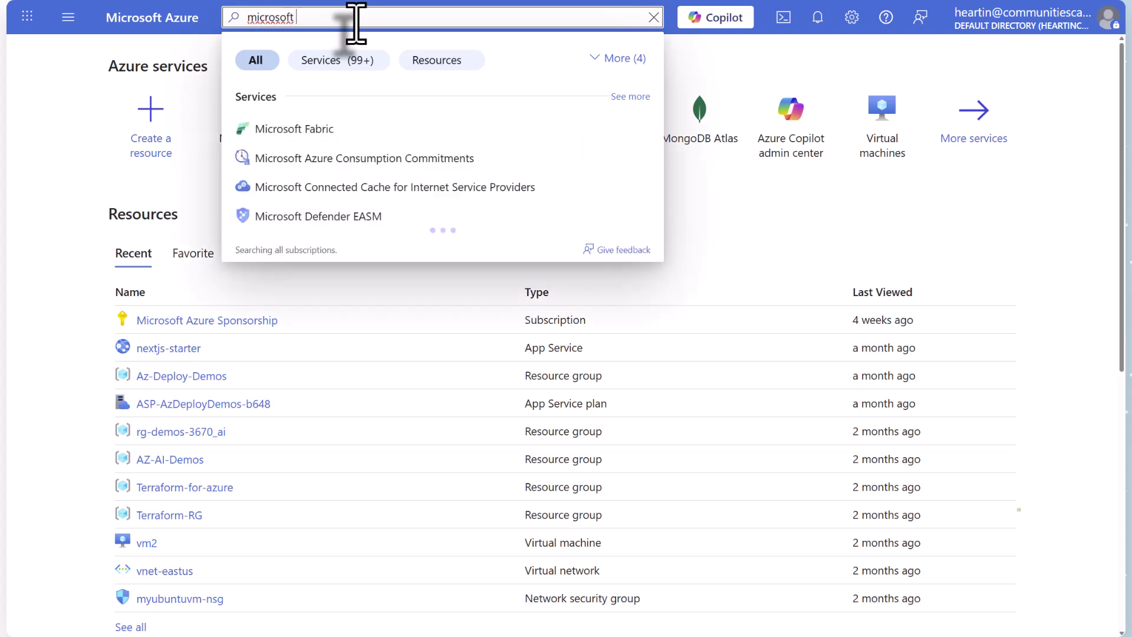
text(found)
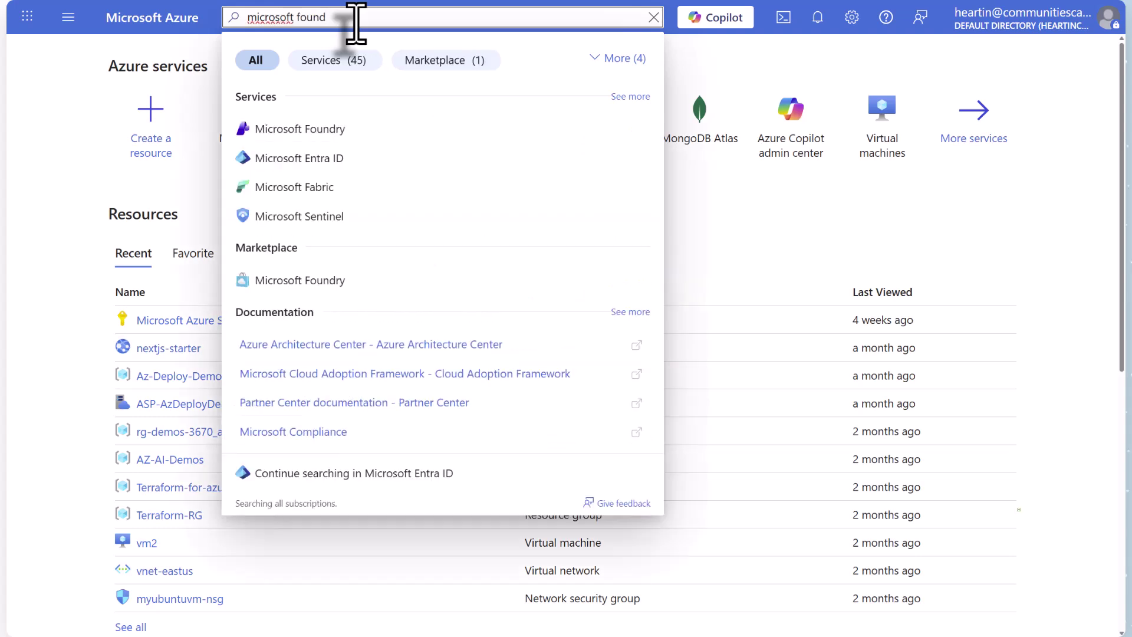
click(314, 139)
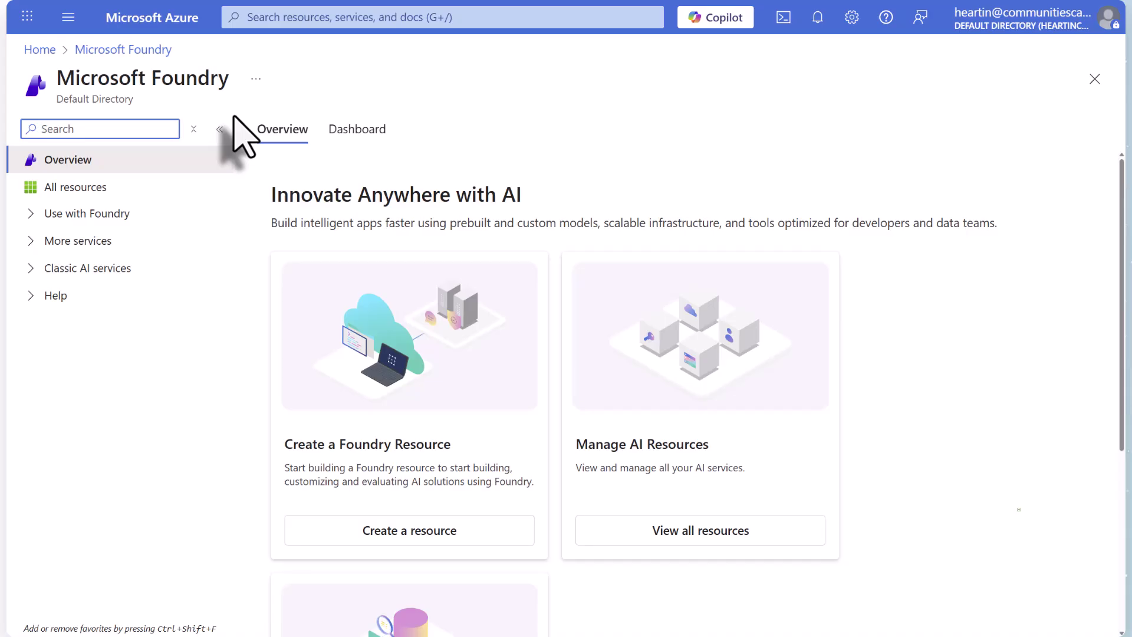
Step: Examine the Microsoft Foundry offerings under Use with Foundry, More services, Classic AI services and Help
click(53, 270)
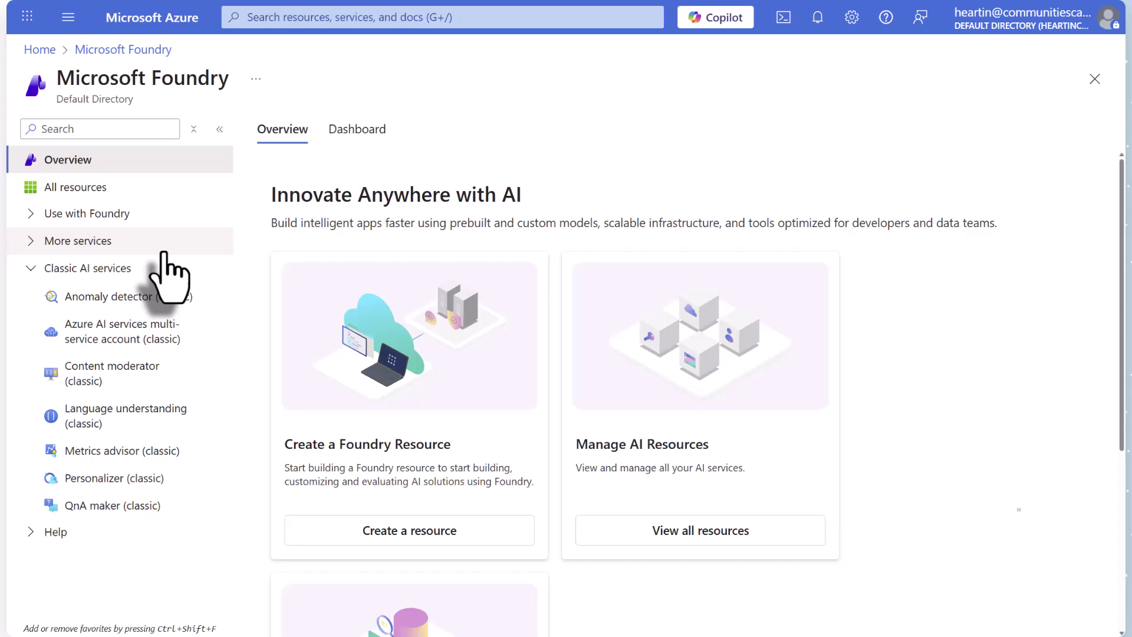
click(133, 268)
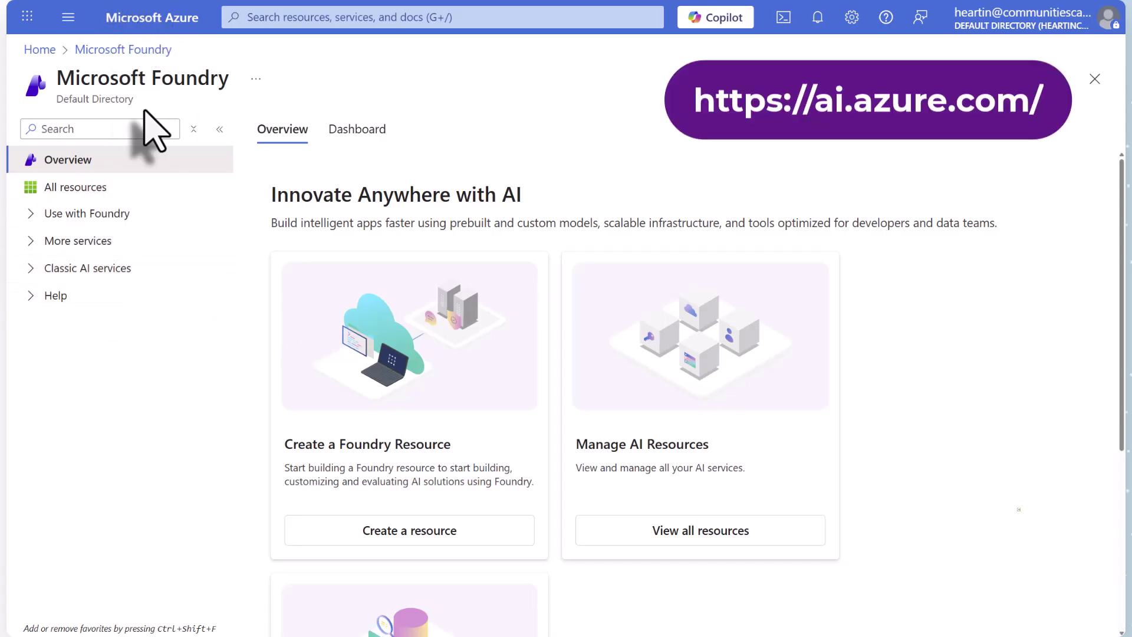
click(177, 2)
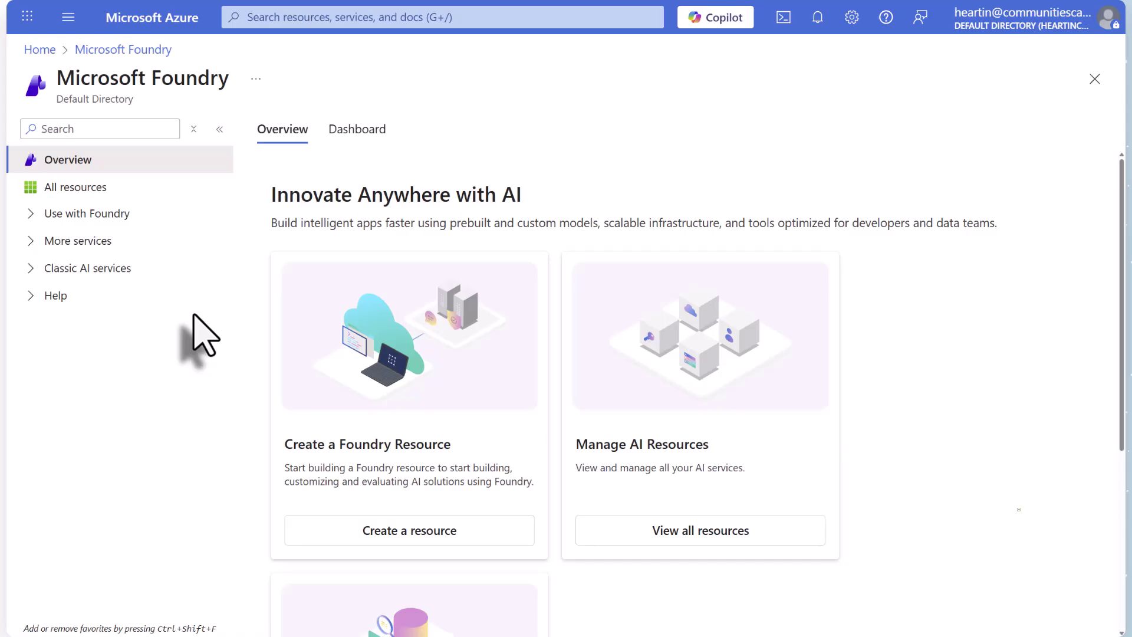
click(28, 216)
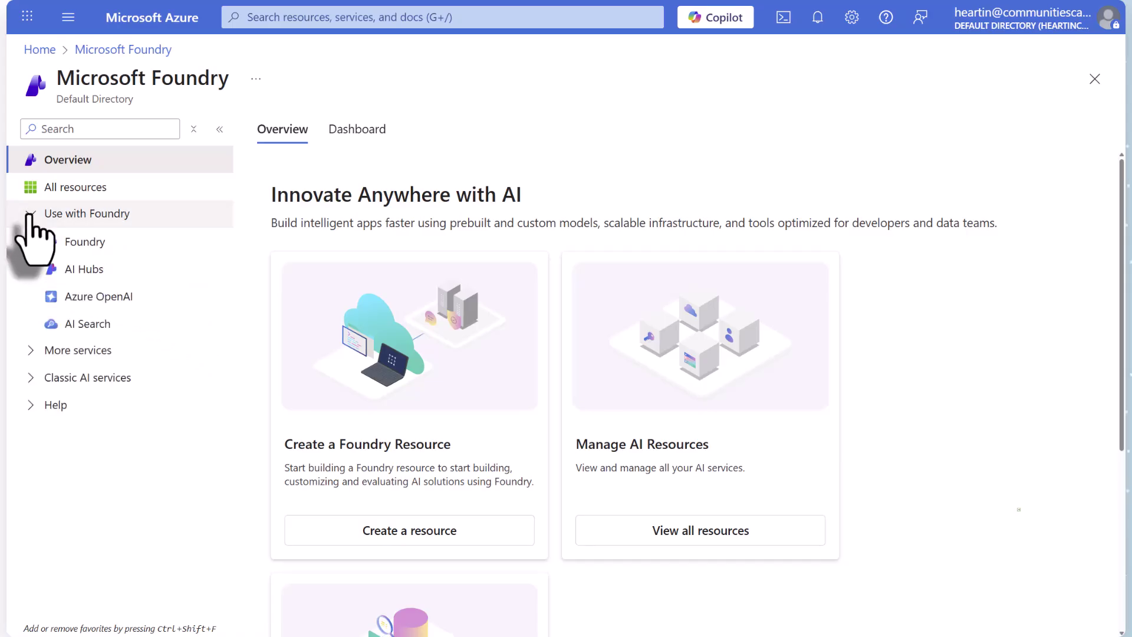
click(33, 352)
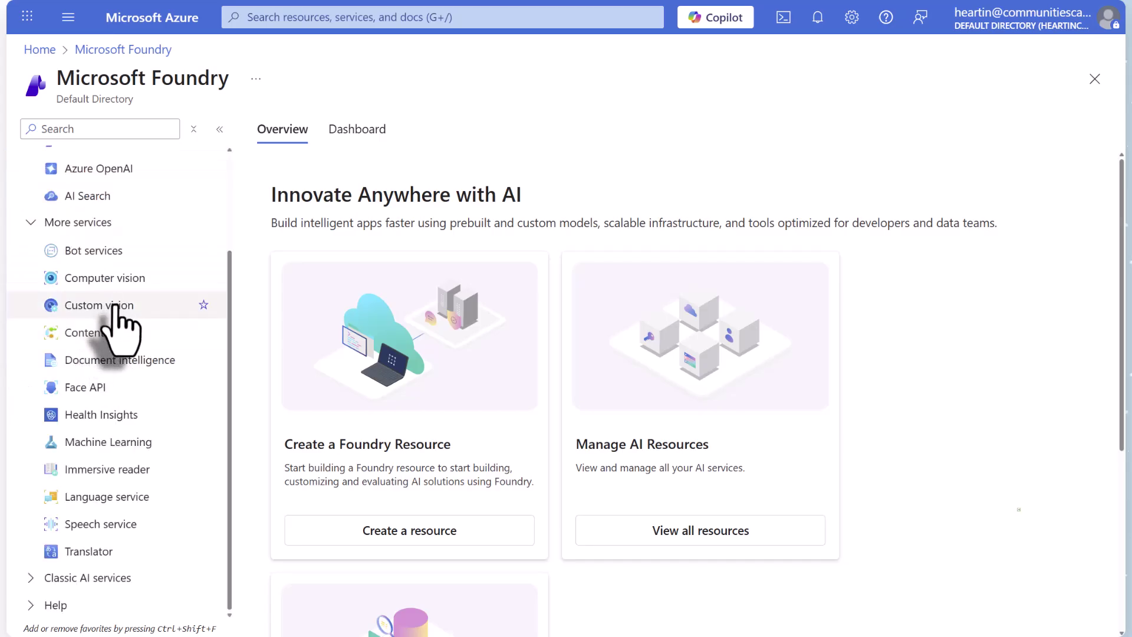
click(110, 578)
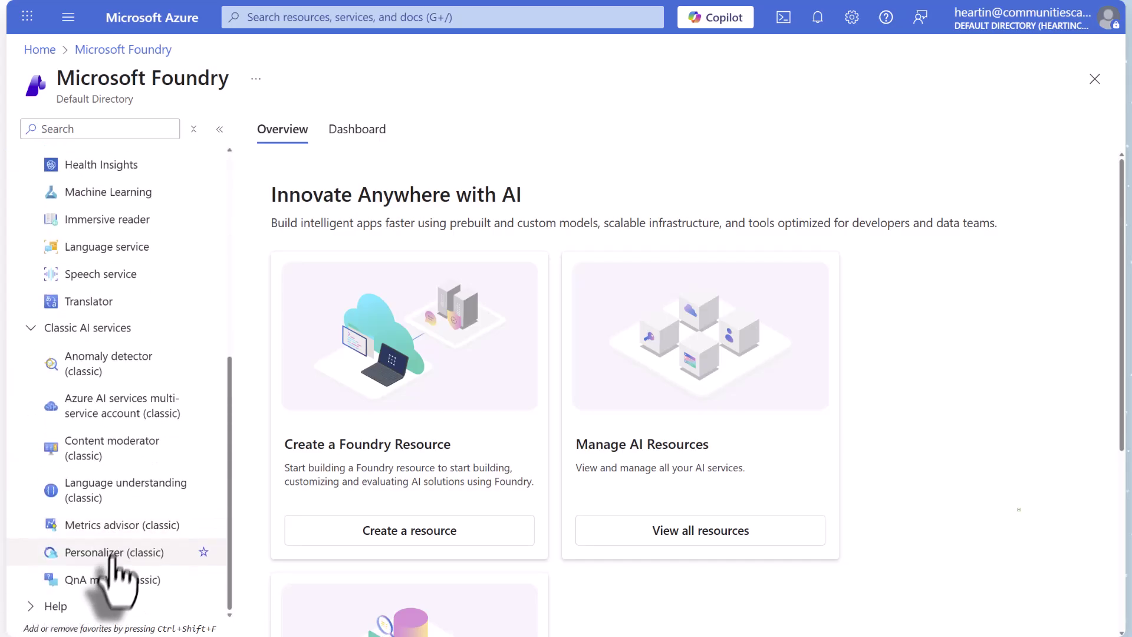
click(71, 606)
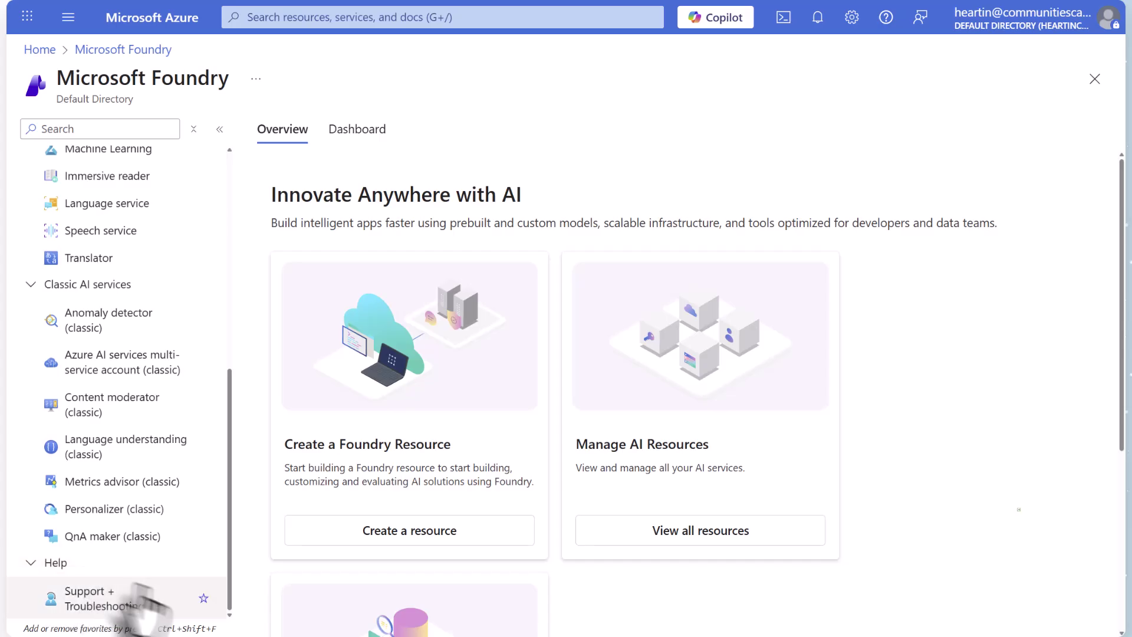
scroll(118, 575, up, 7)
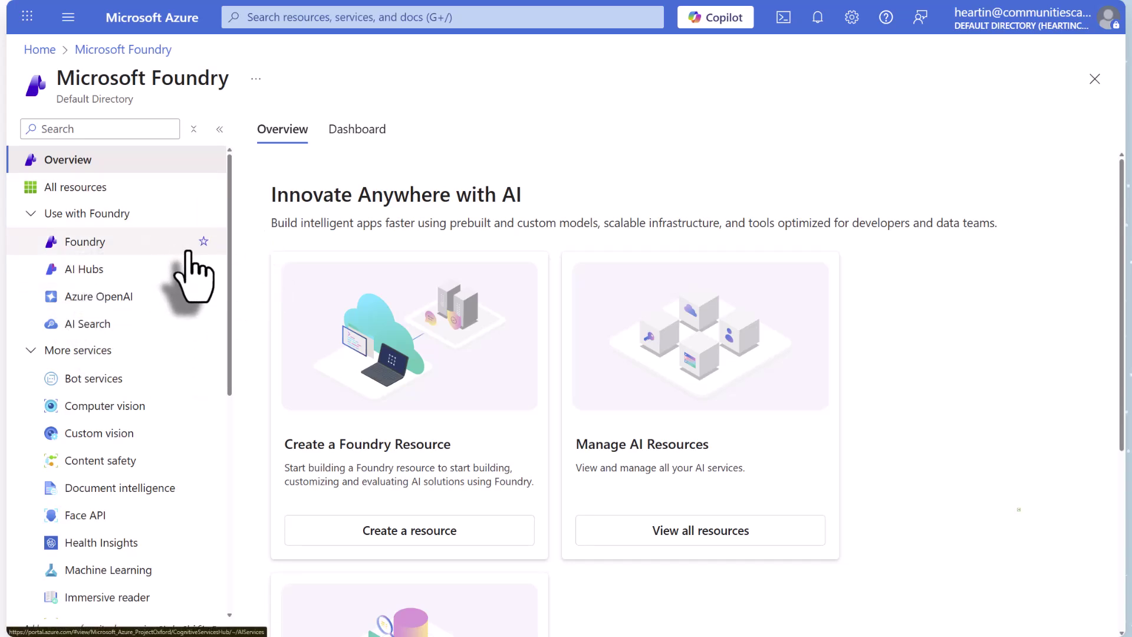
Step: Start creating a Foundry resource in the AZ-AI-Demos resource group and name it CodingArchAIFoundryResource
click(93, 250)
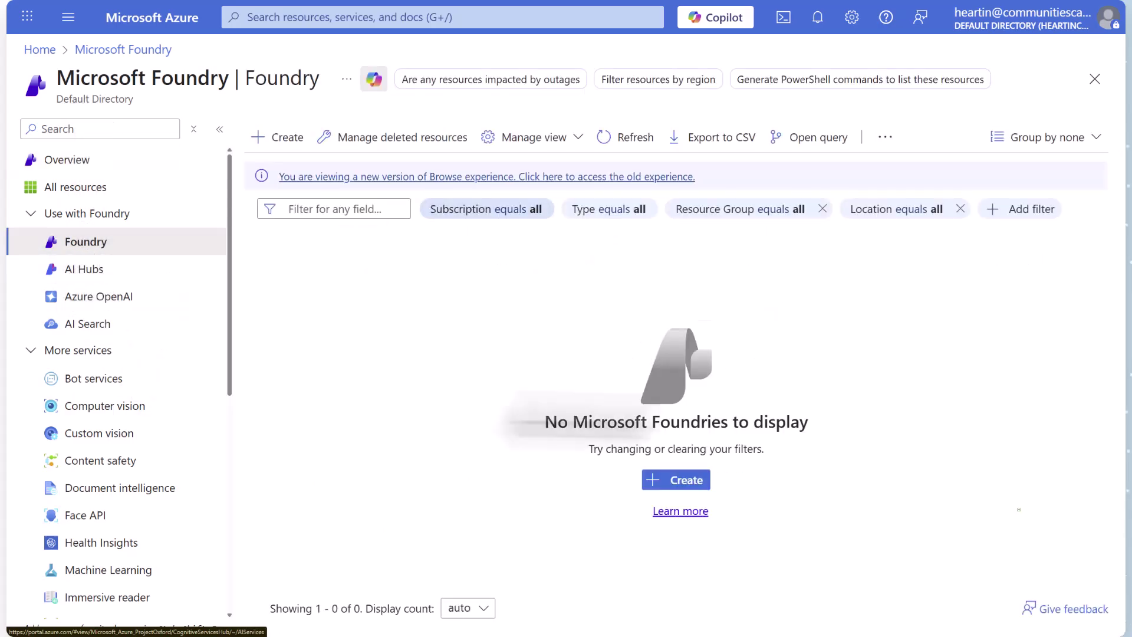
click(678, 480)
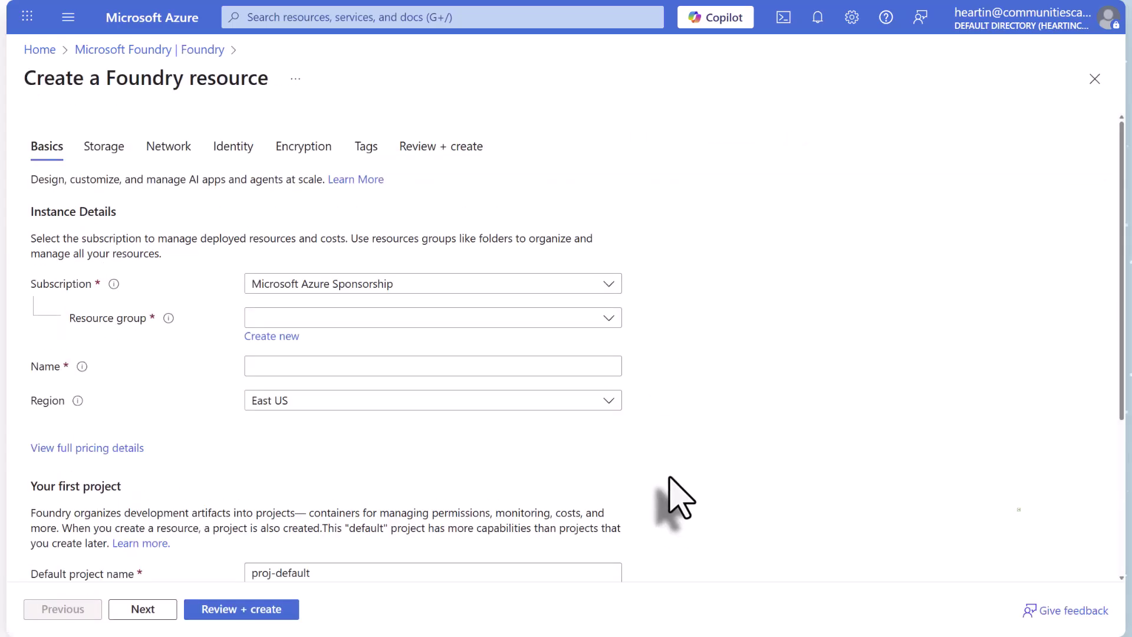
click(405, 318)
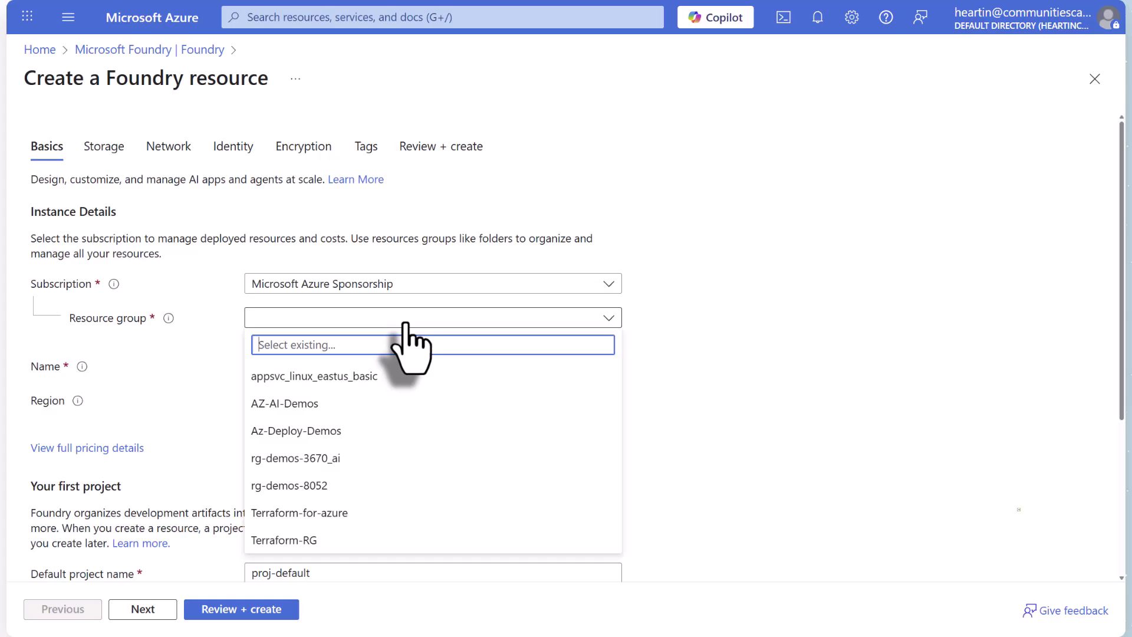
click(342, 407)
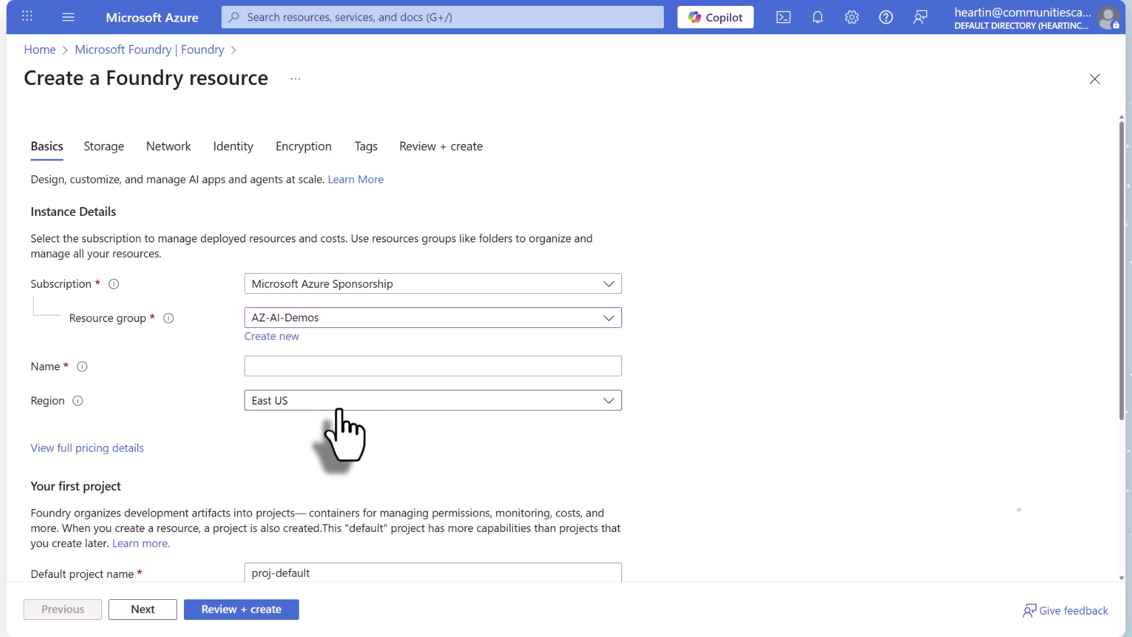
click(287, 372)
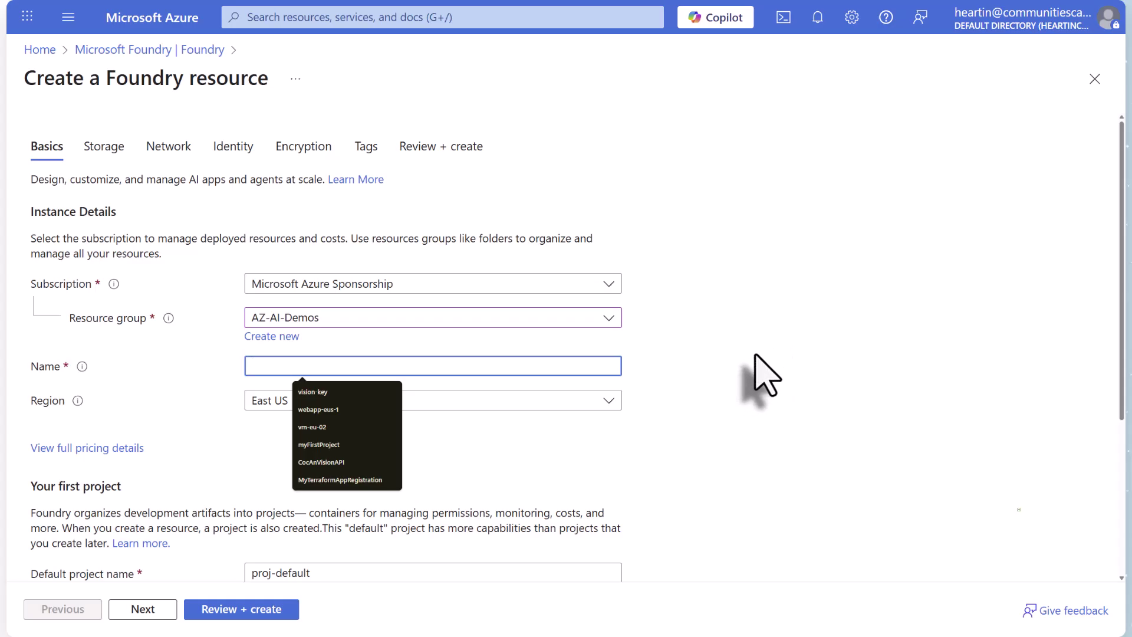
text(Coding)
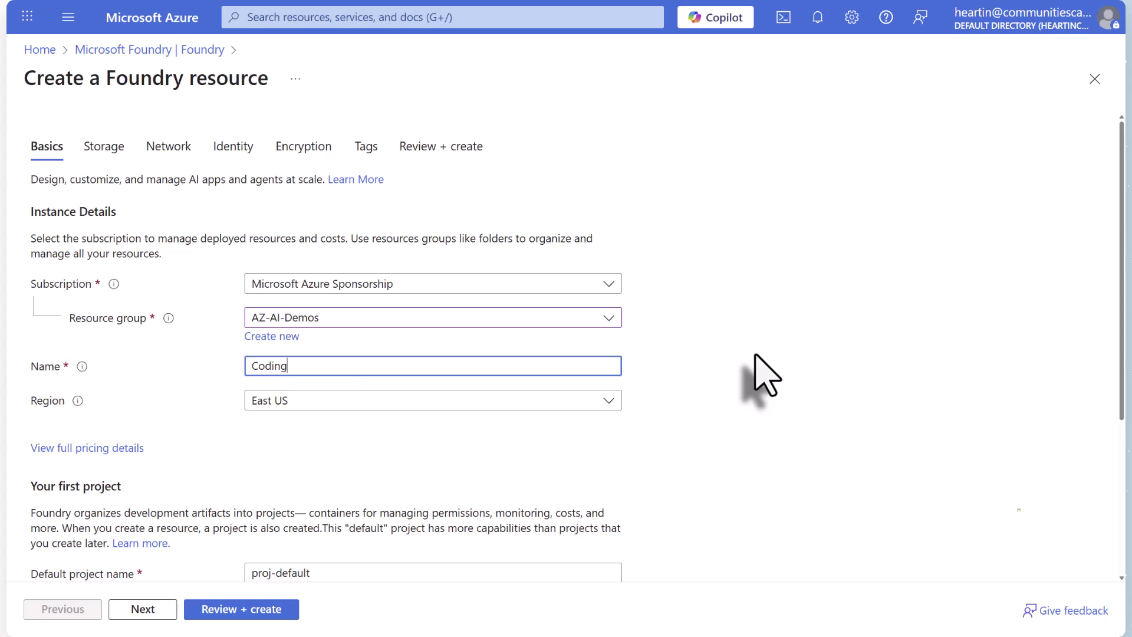
text(ArchAIFoundryResource)
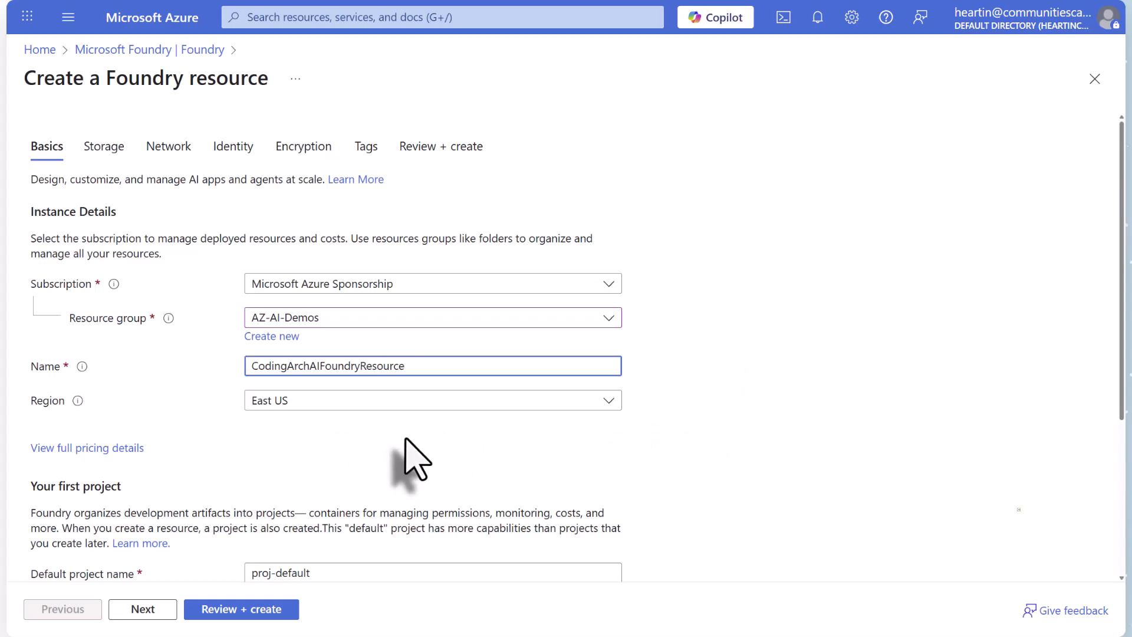
Step: Set the default project name of the new Foundry resource to codarc-proj-default
scroll(442, 455, down, 3)
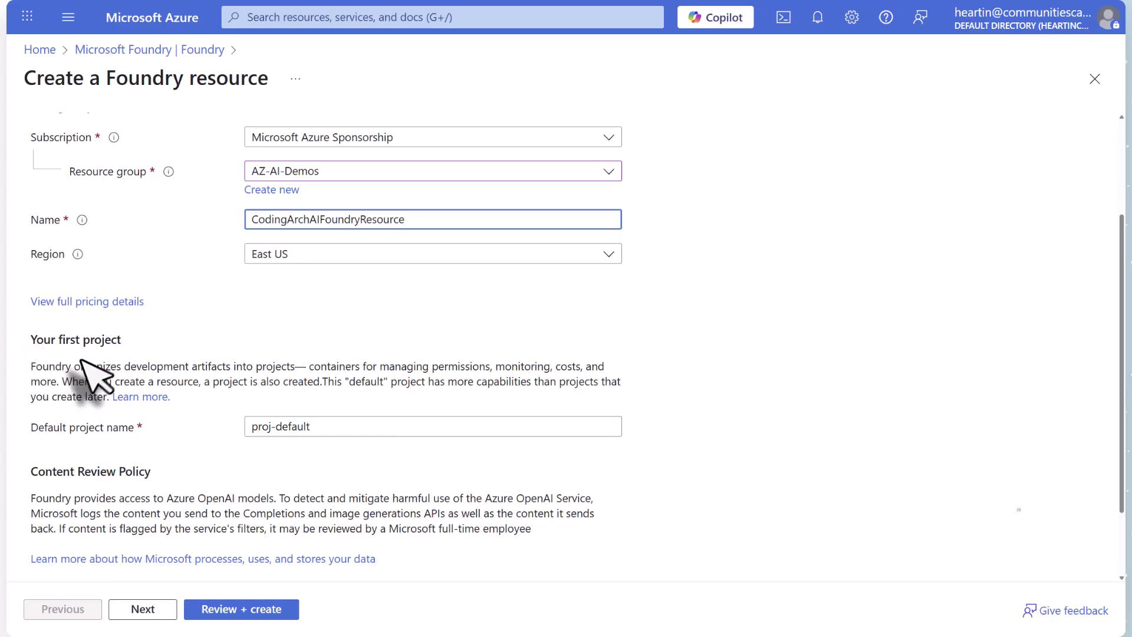
scroll(210, 366, down, 1)
scroll(219, 371, down, 2)
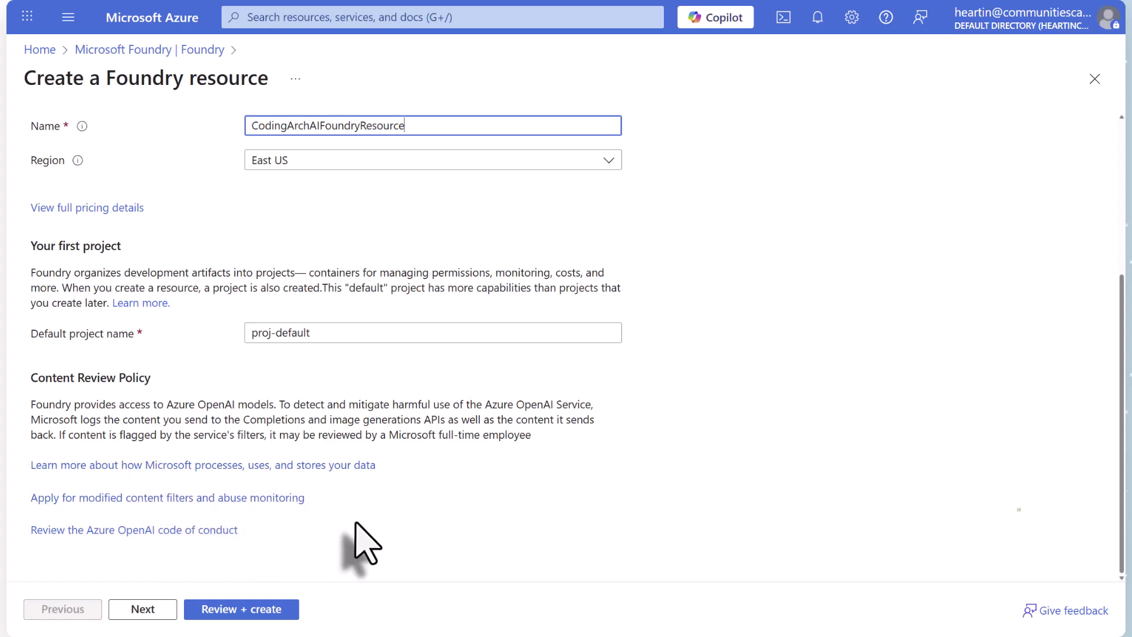
click(250, 335)
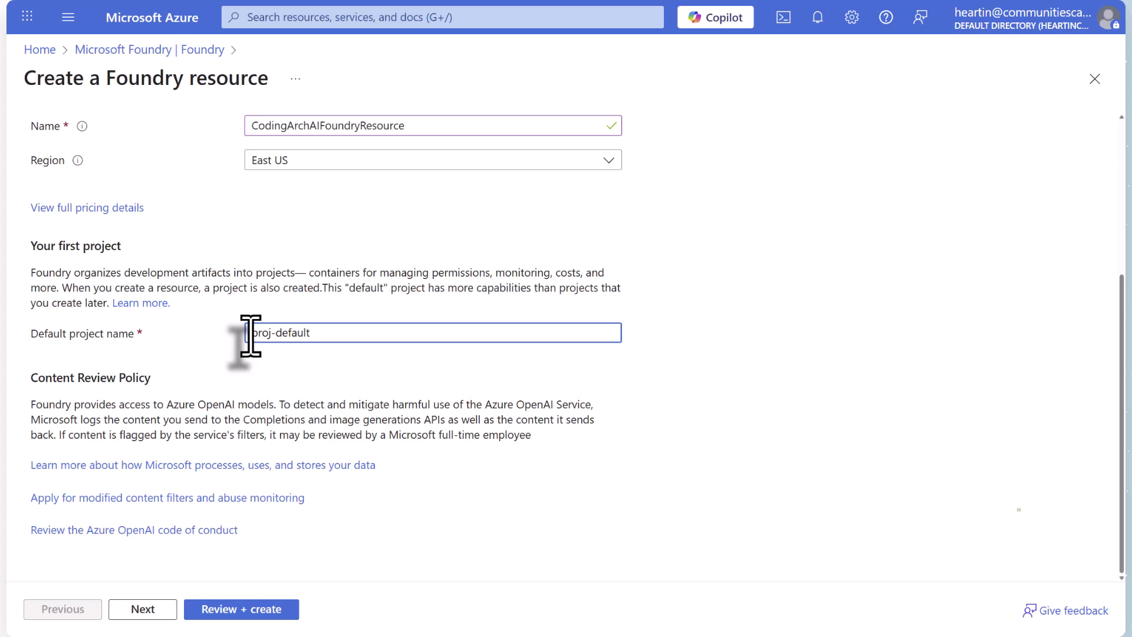
text(codarc-)
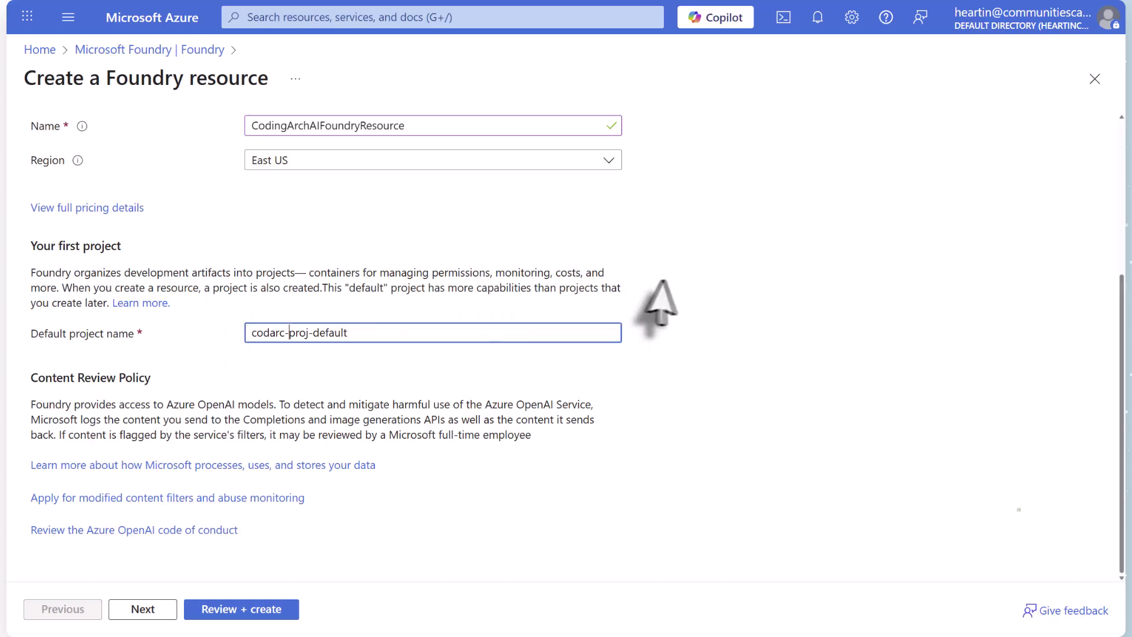
click(665, 304)
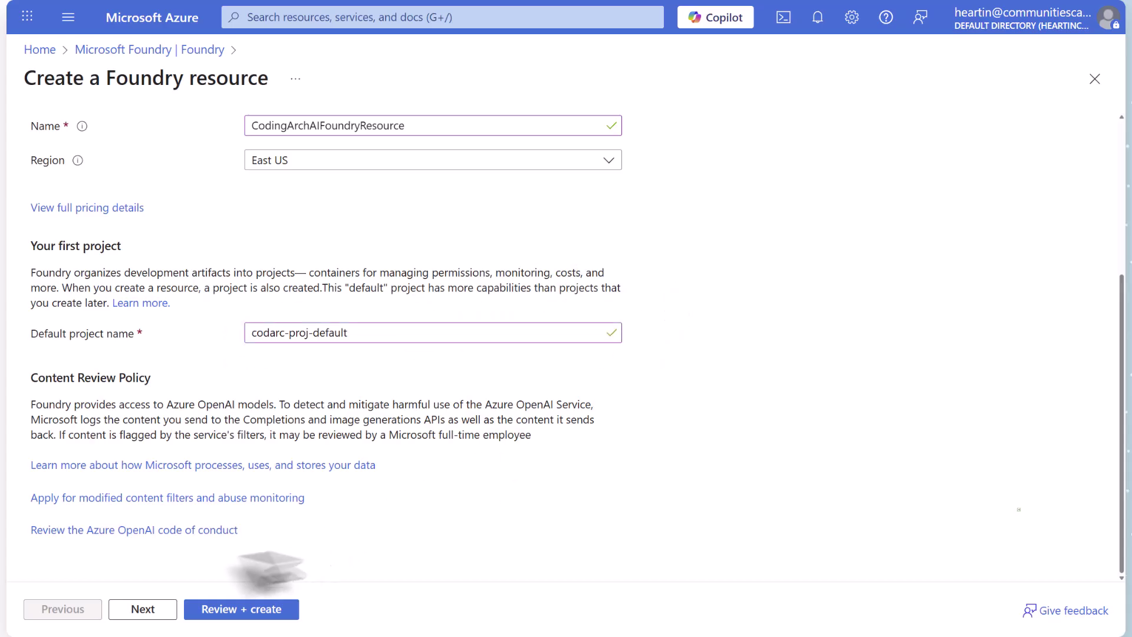
Step: Accept the default storage settings and inbound access from all networks, and advance to the identity settings
click(148, 610)
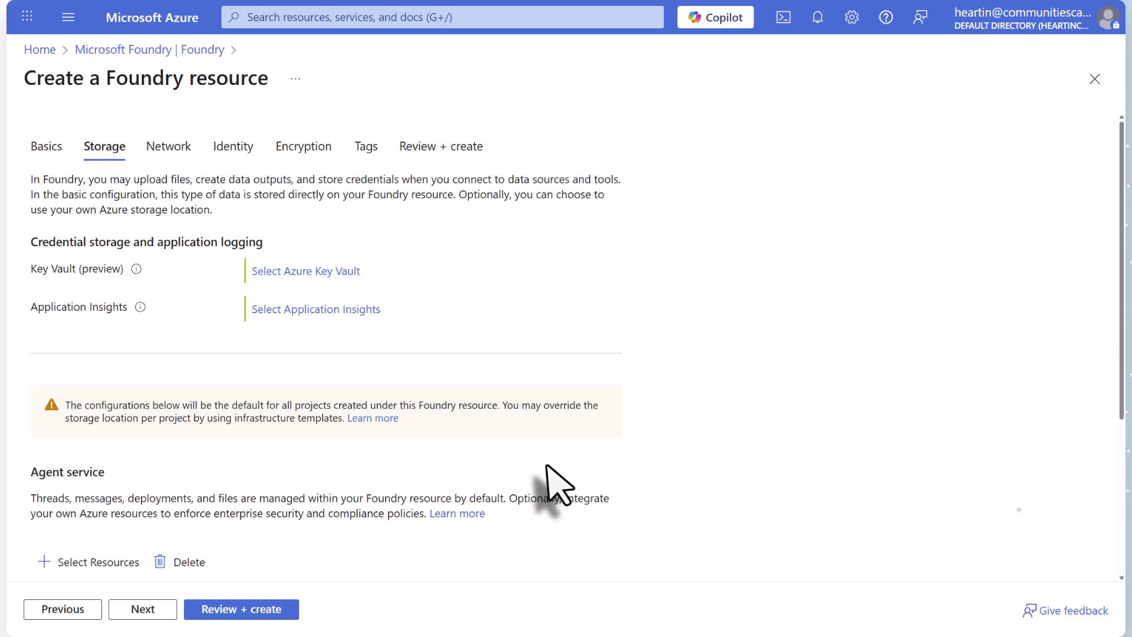
scroll(547, 465, down, 3)
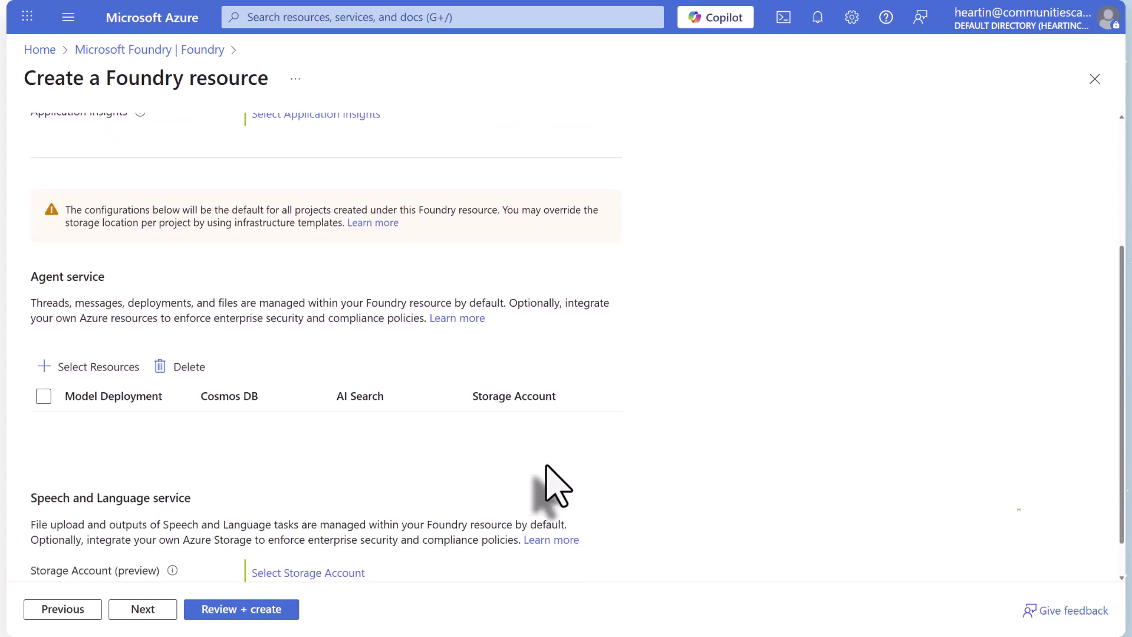
scroll(547, 466, up, 3)
scroll(547, 466, down, 3)
scroll(419, 468, down, 1)
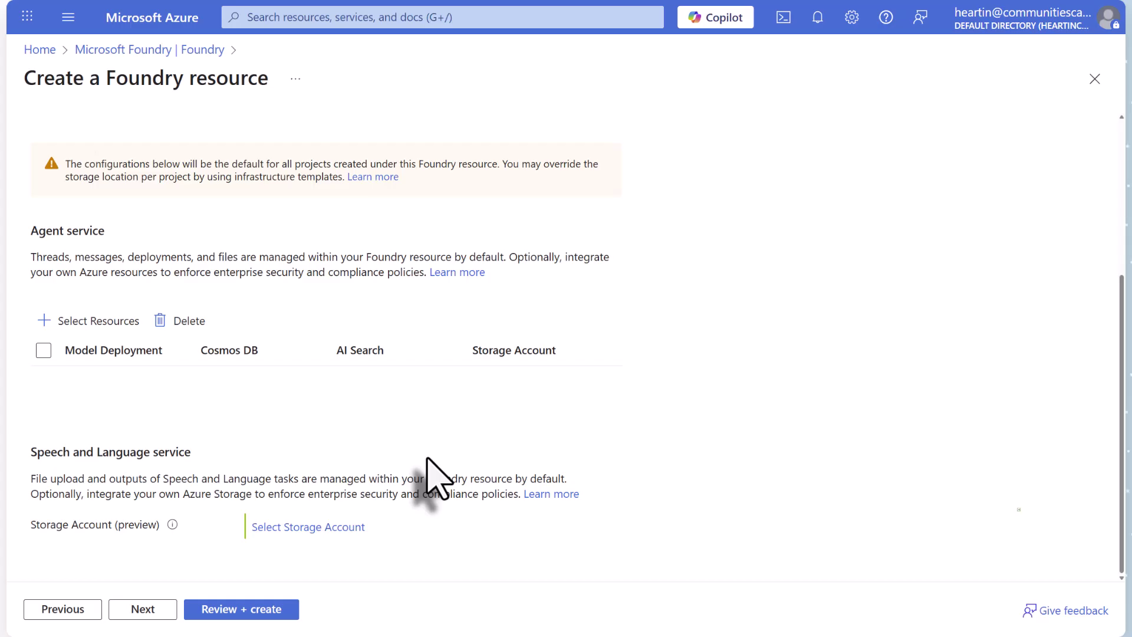
click(130, 615)
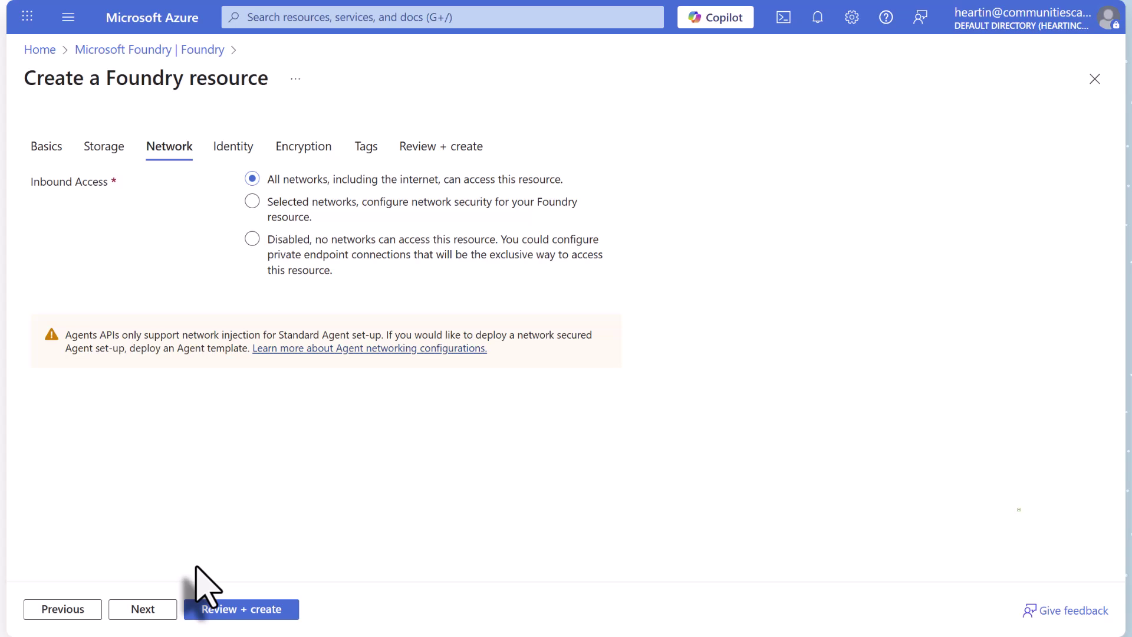
click(142, 610)
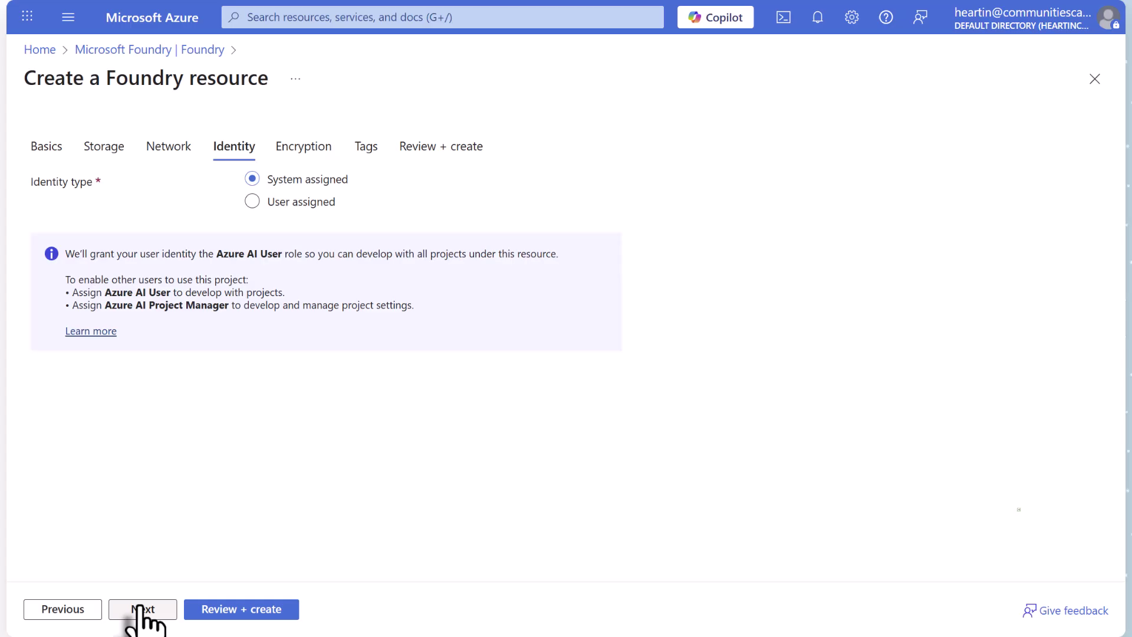
Step: Keep the system-assigned identity, Microsoft-managed encryption keys and empty tags, and advance to the final review
click(140, 608)
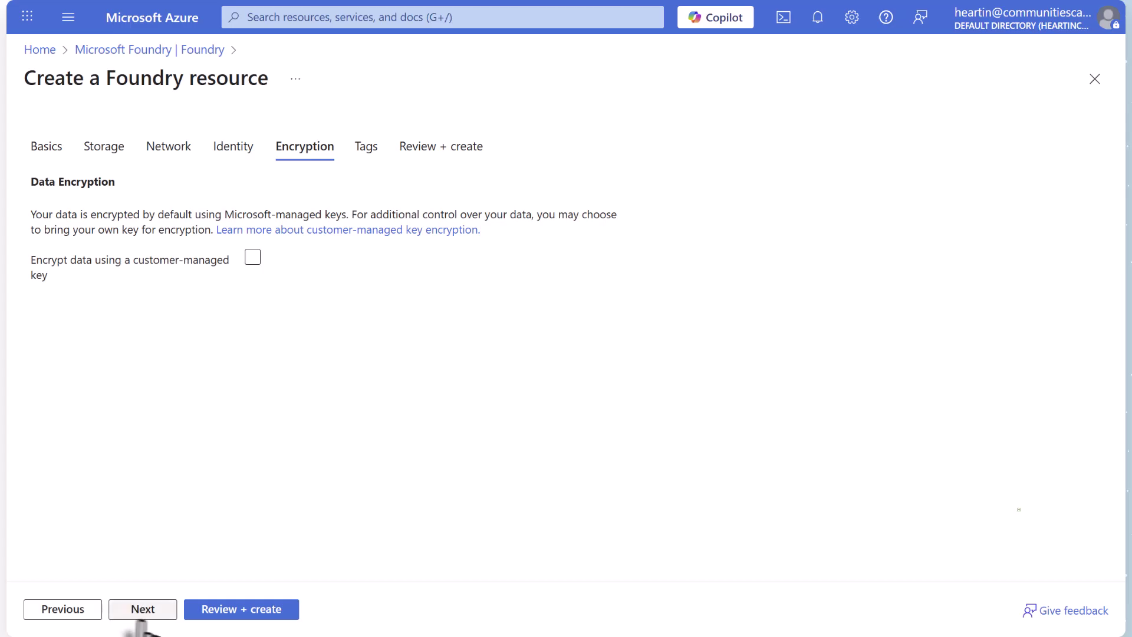
click(147, 610)
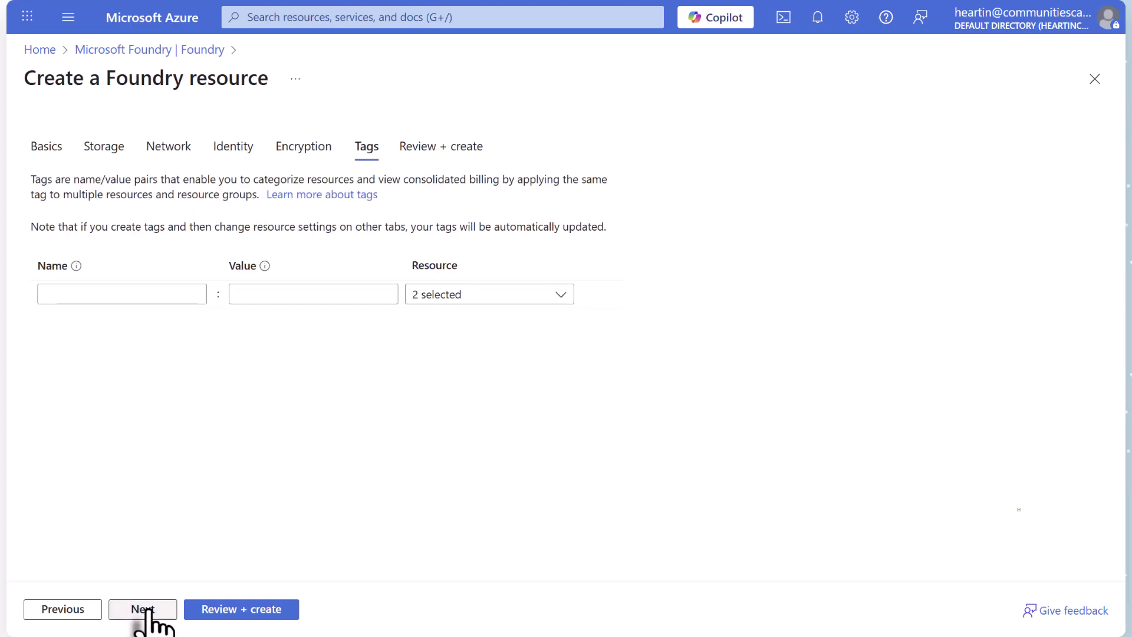
click(147, 610)
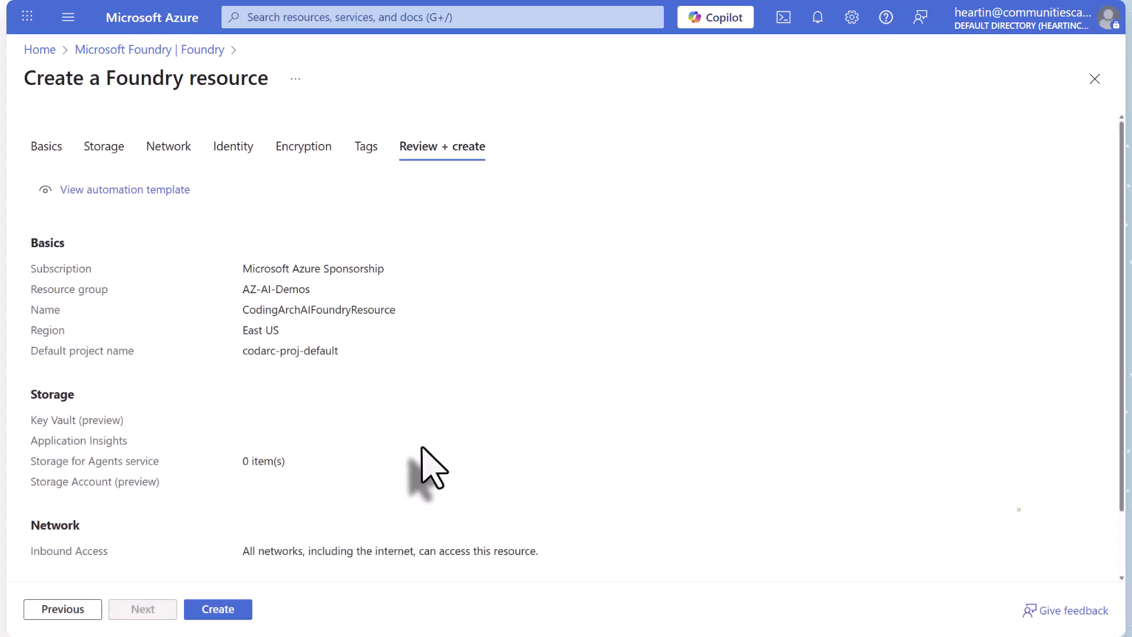
Step: Review the summary of the Foundry resource settings and create the resource
scroll(422, 449, down, 1)
scroll(404, 417, up, 1)
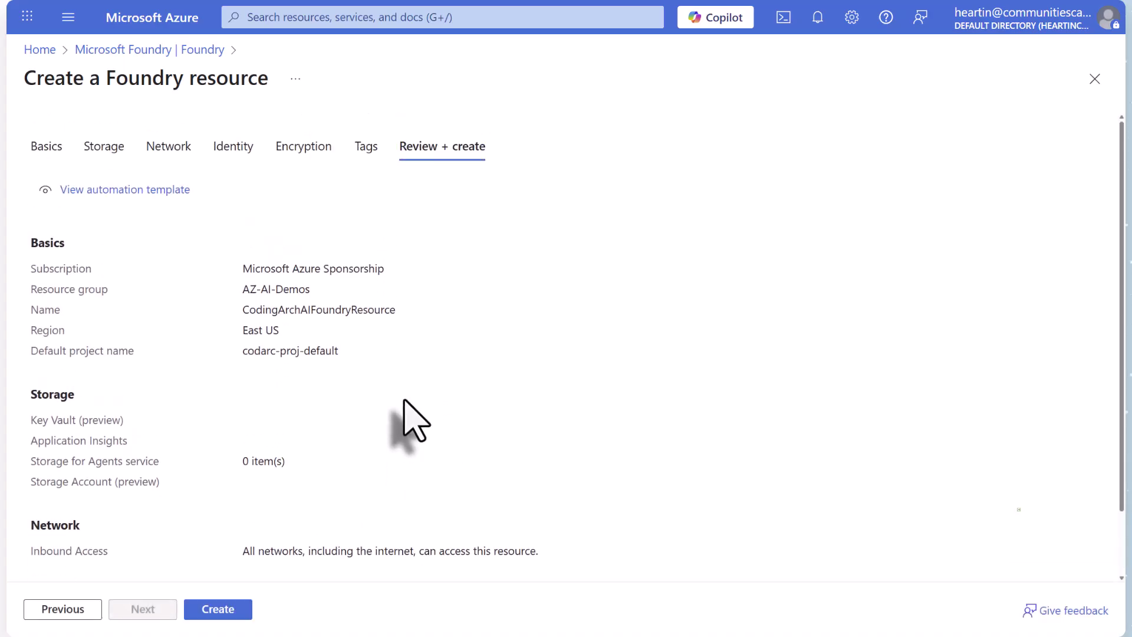
scroll(392, 417, down, 1)
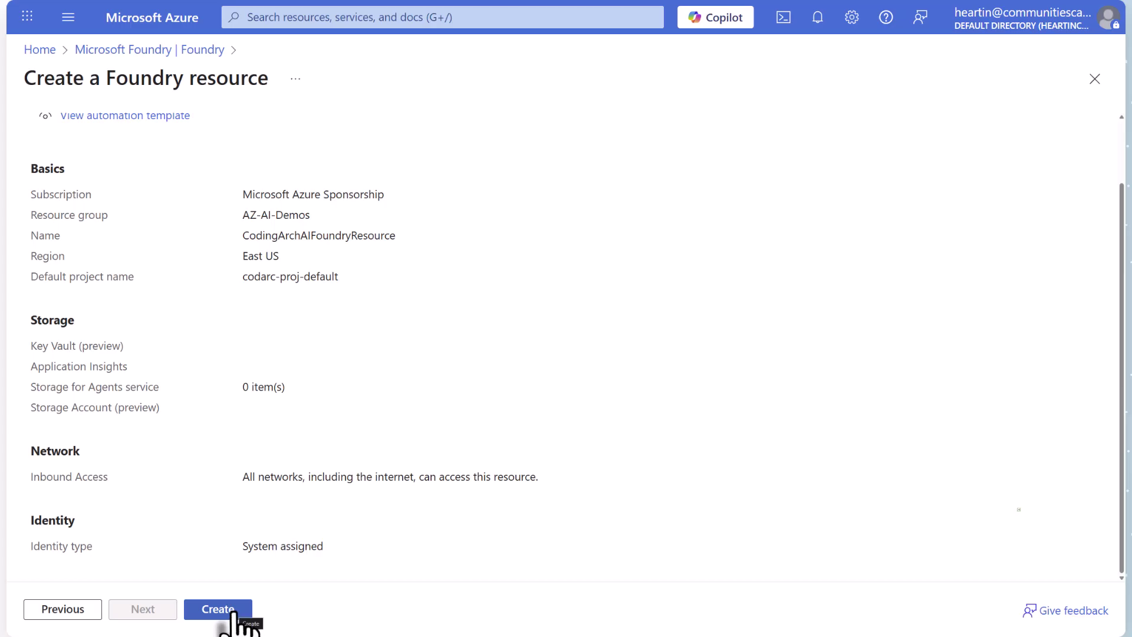
click(233, 611)
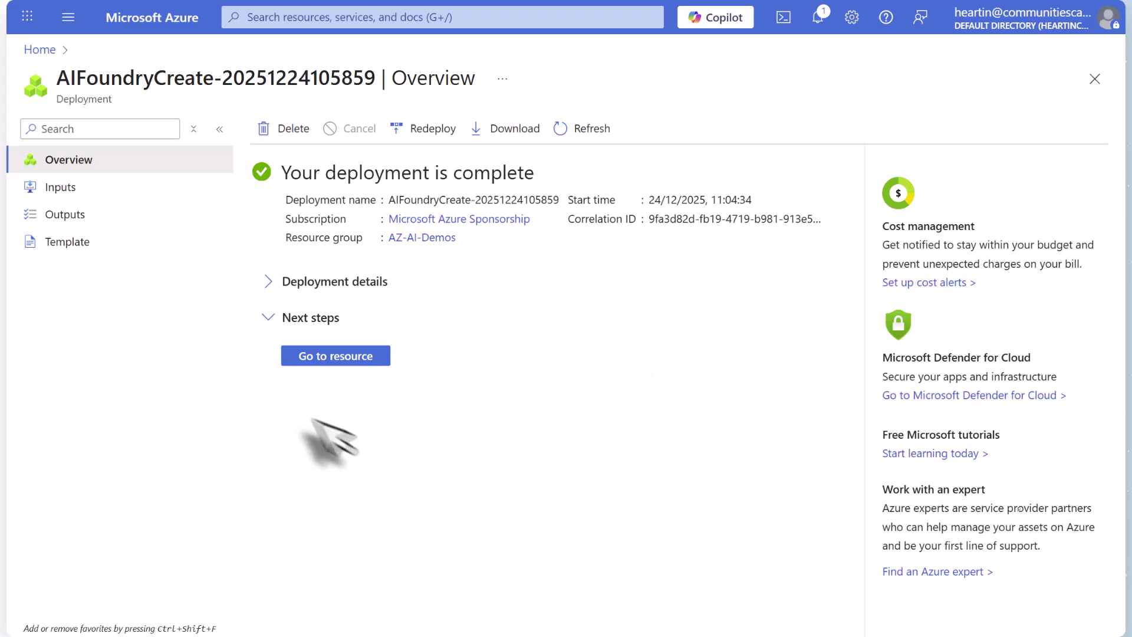
Step: Open the deployed Foundry resource, check its keys and endpoint page, and launch the Foundry portal from its overview
click(319, 357)
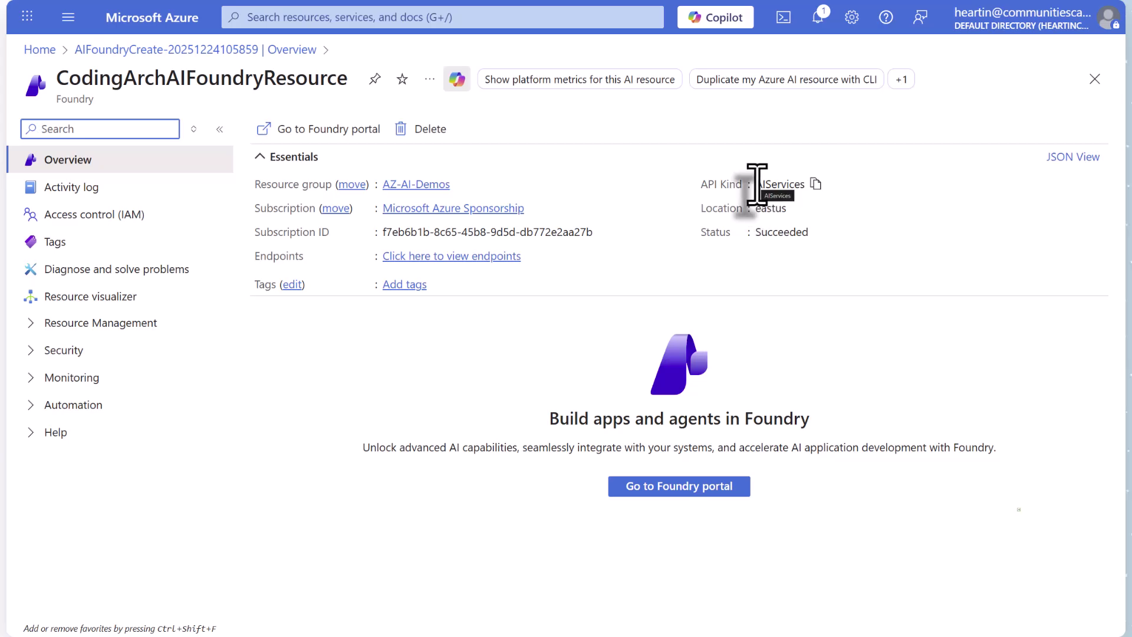
click(441, 258)
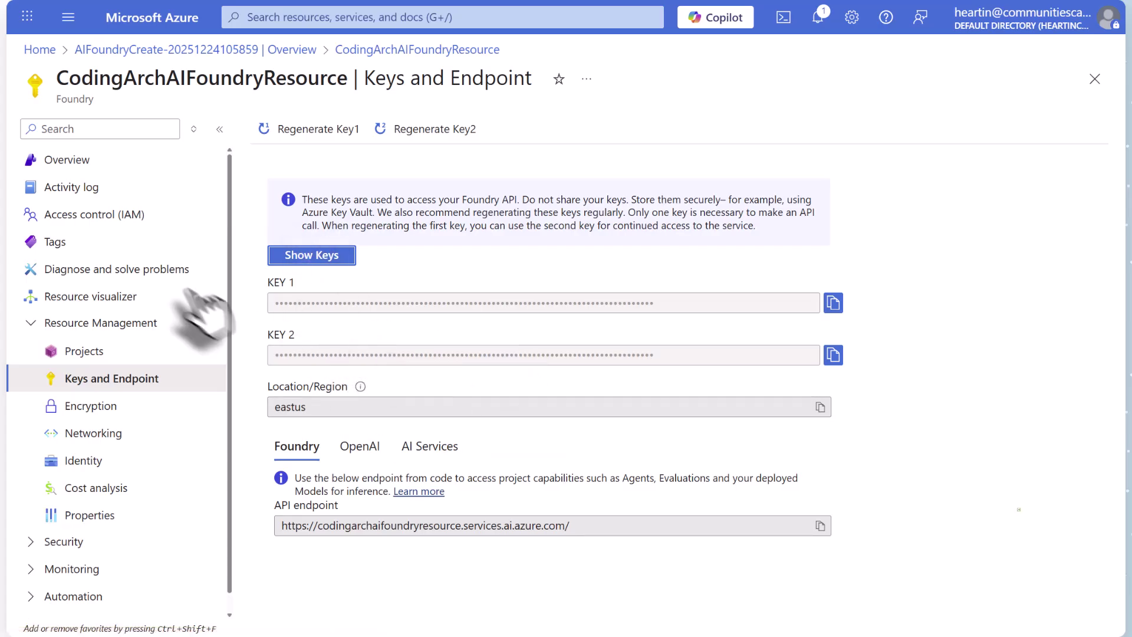
click(40, 164)
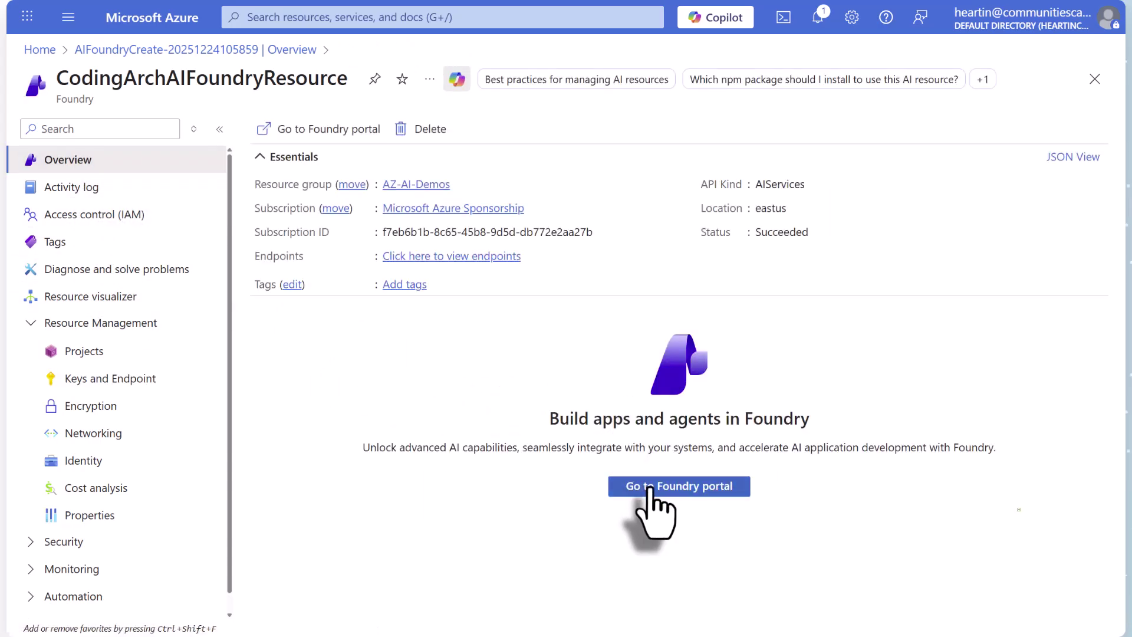
click(648, 487)
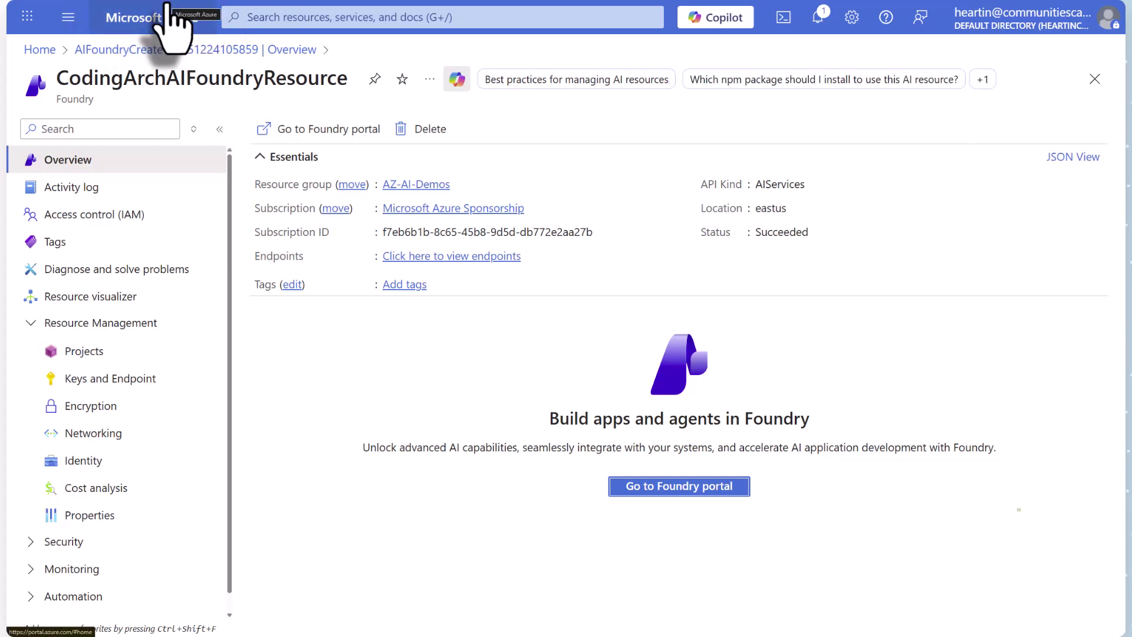
Step: Examine the resource's activity log, access control, tags, problem diagnosis, resource visualizer and projects
click(87, 190)
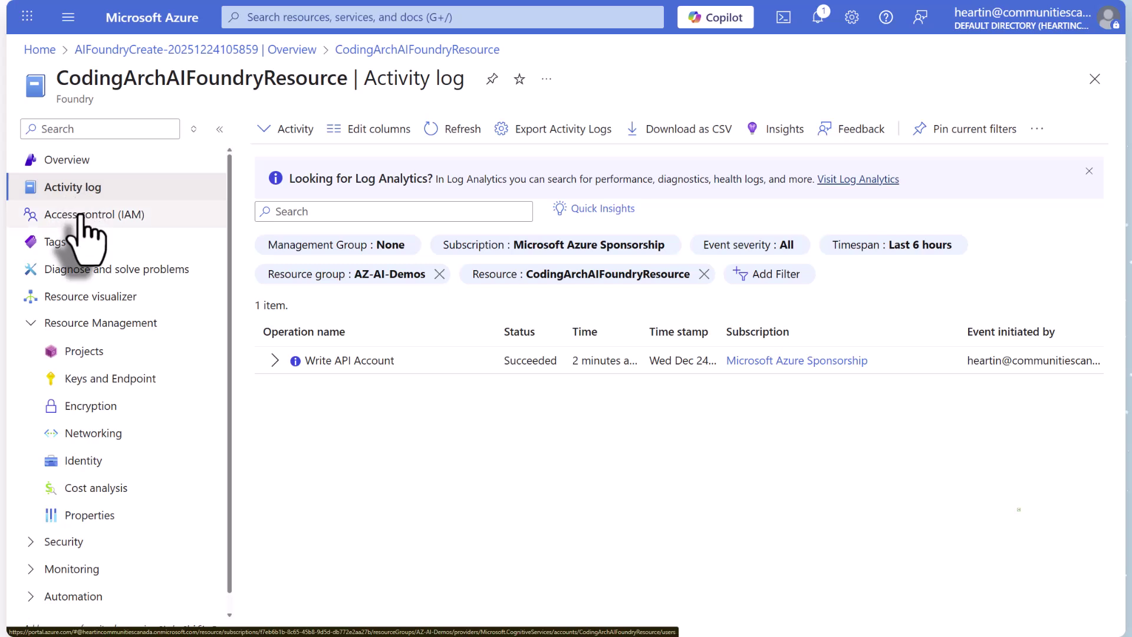
click(89, 217)
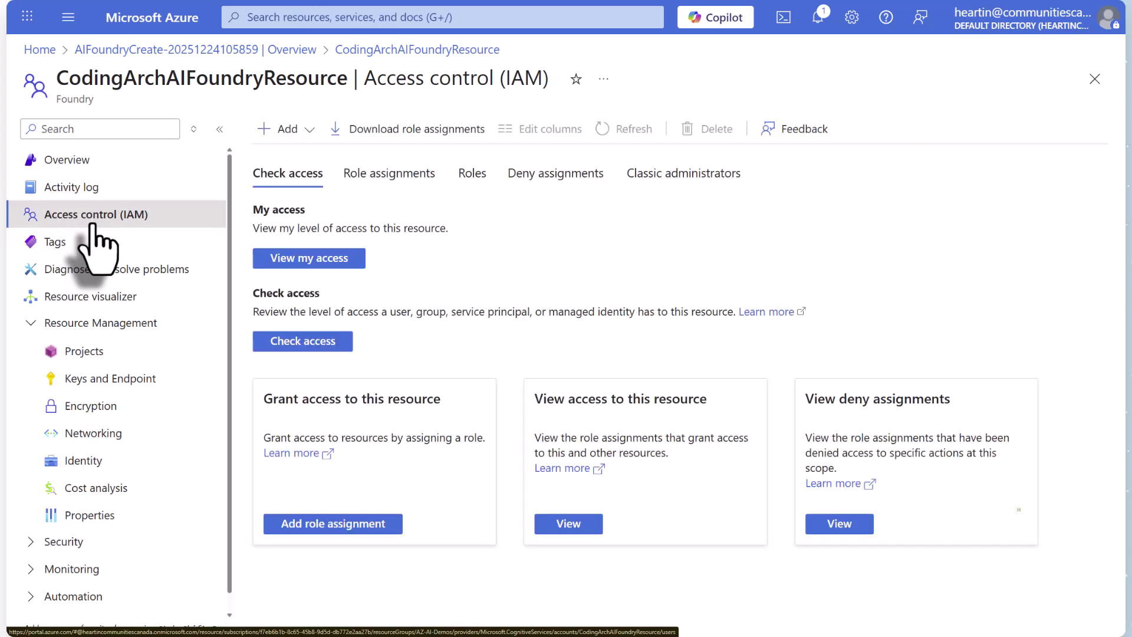
click(77, 242)
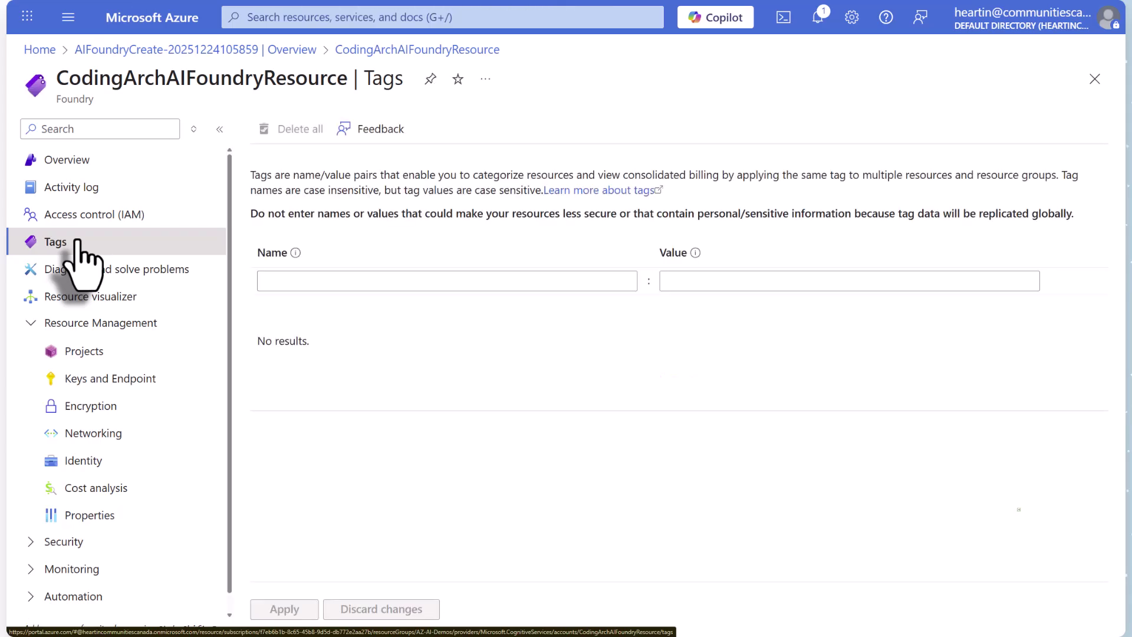
click(101, 271)
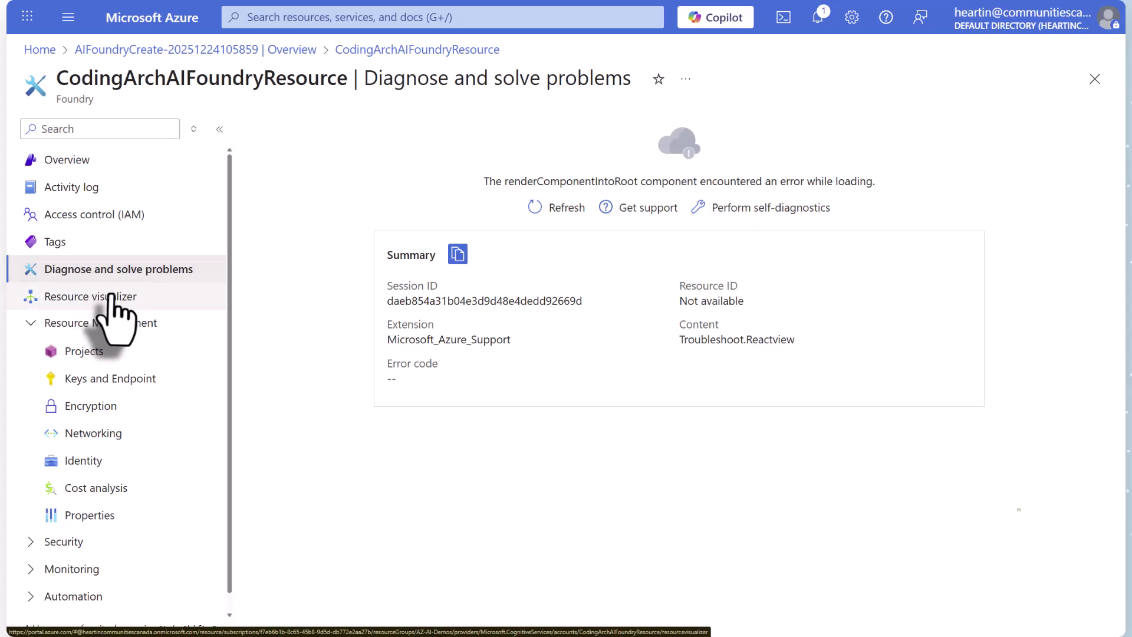
click(111, 299)
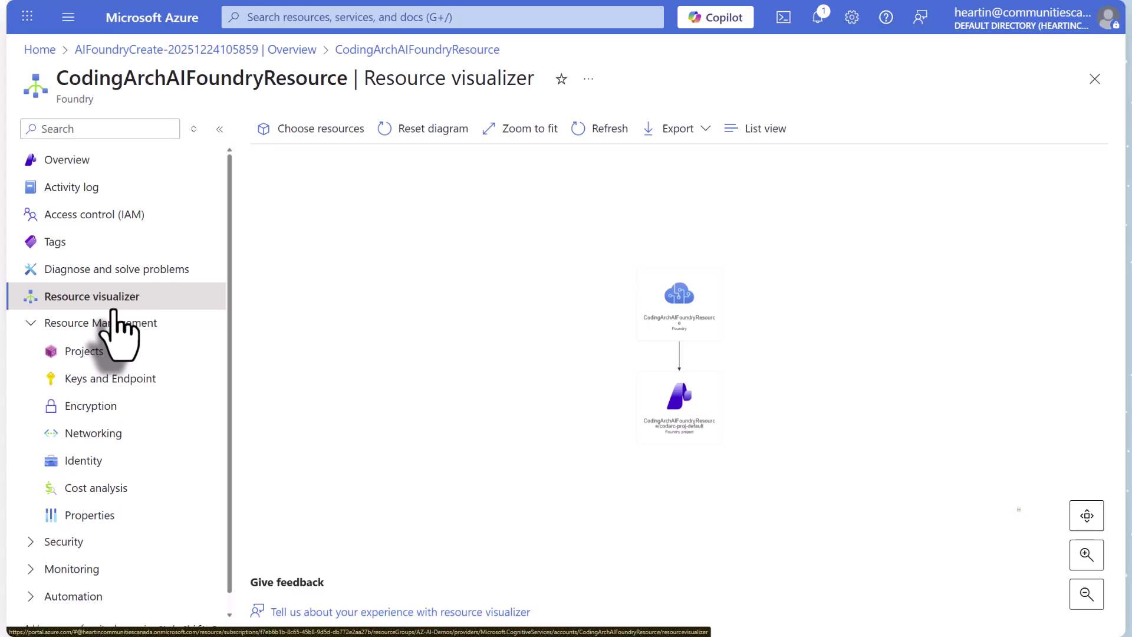
scroll(113, 311, down, 1)
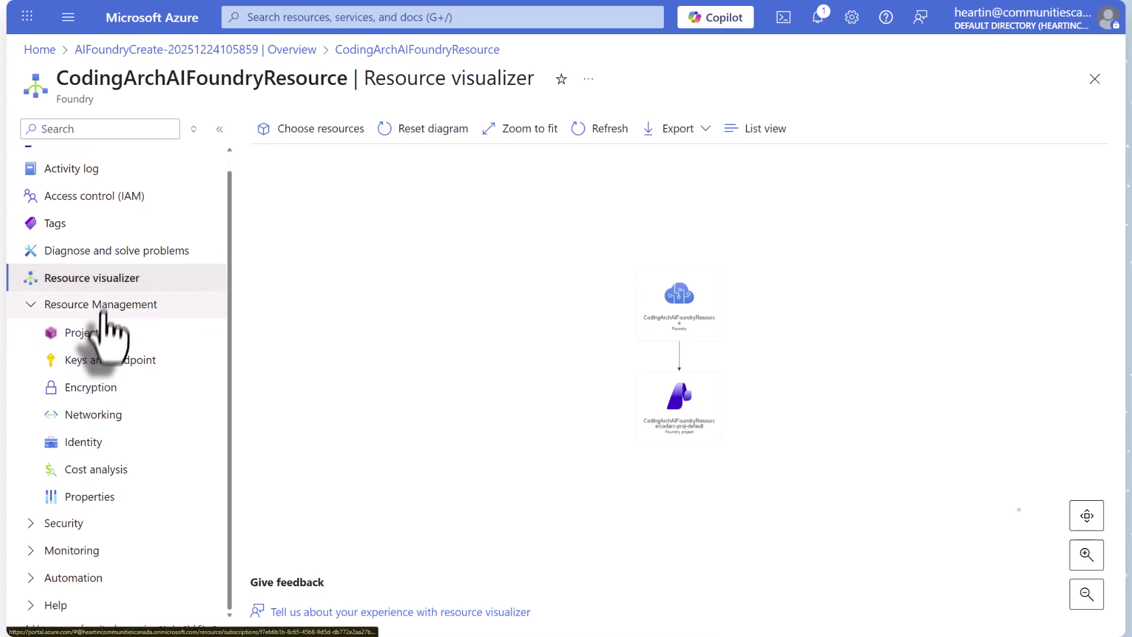
click(93, 334)
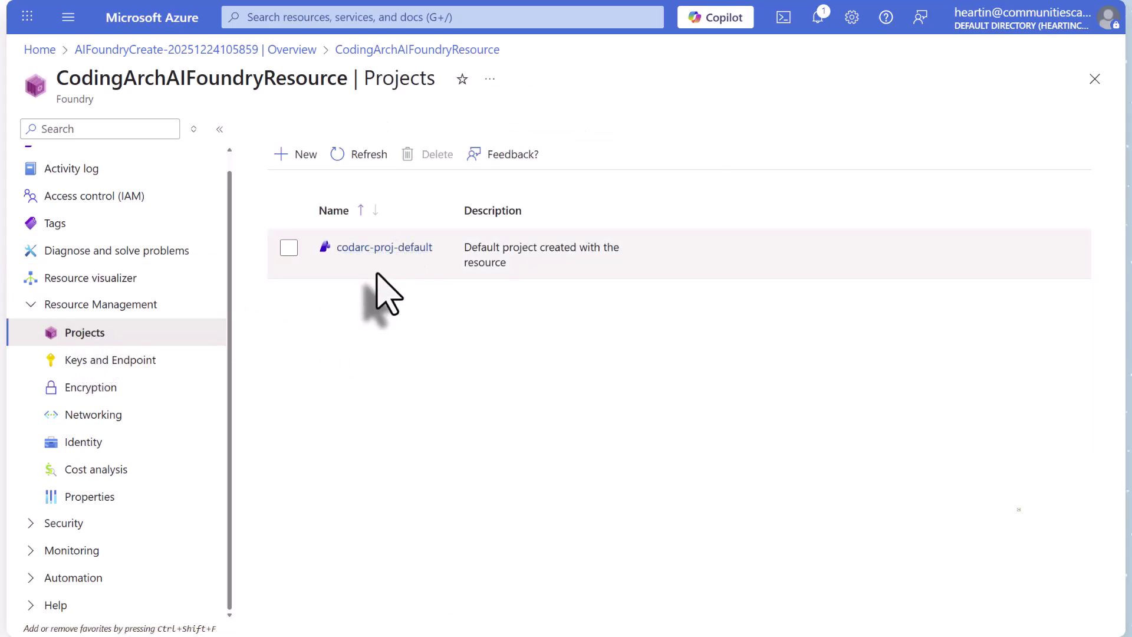
Step: Examine the Foundry, OpenAI and AI Services endpoints on the resource's keys and endpoint page, finishing on the OpenAI one
click(109, 363)
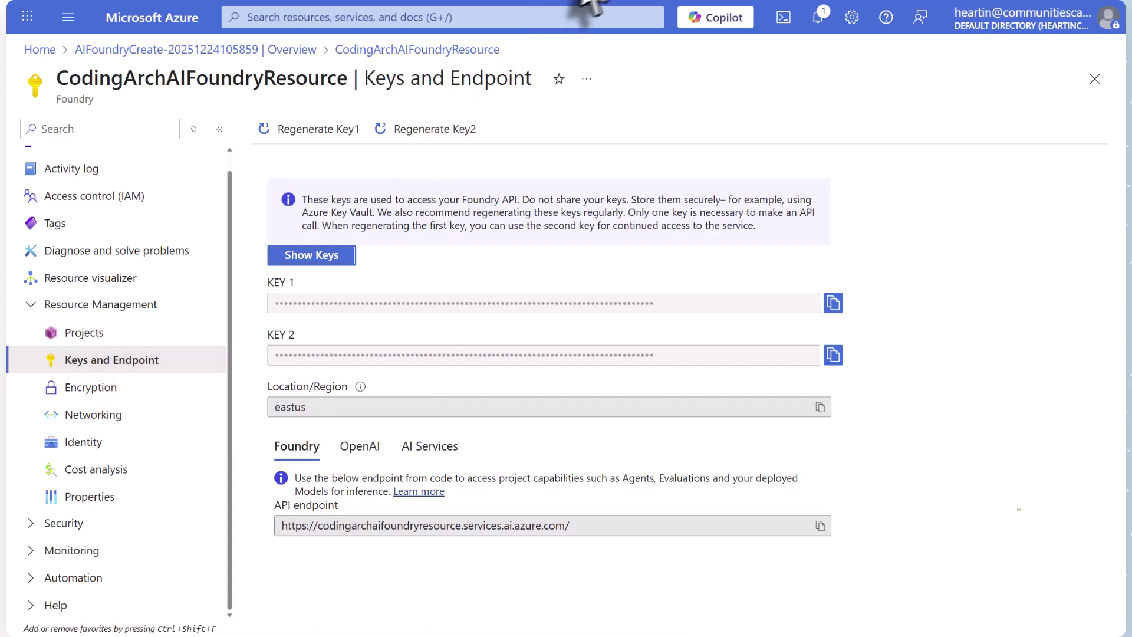
key(ctrl+Tab)
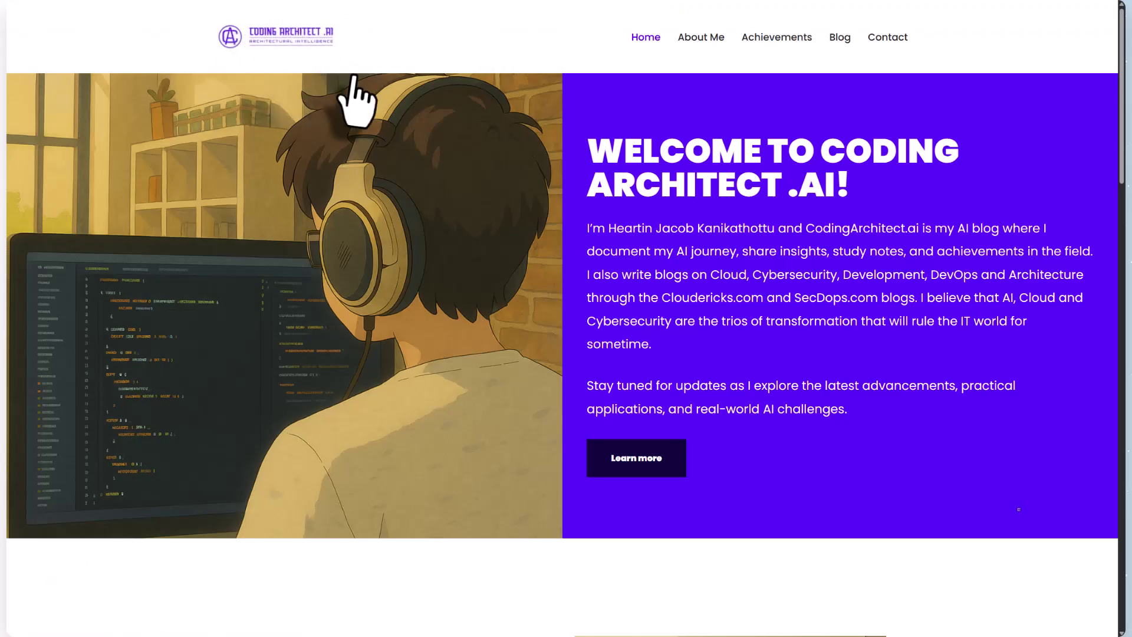
key(ctrl+Tab)
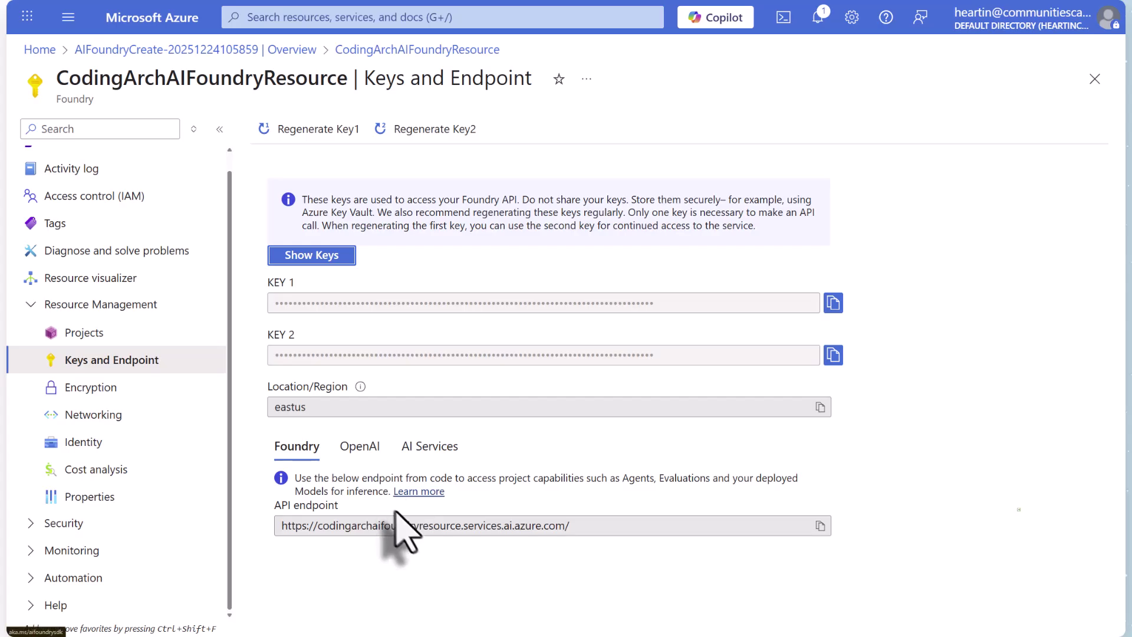
click(360, 446)
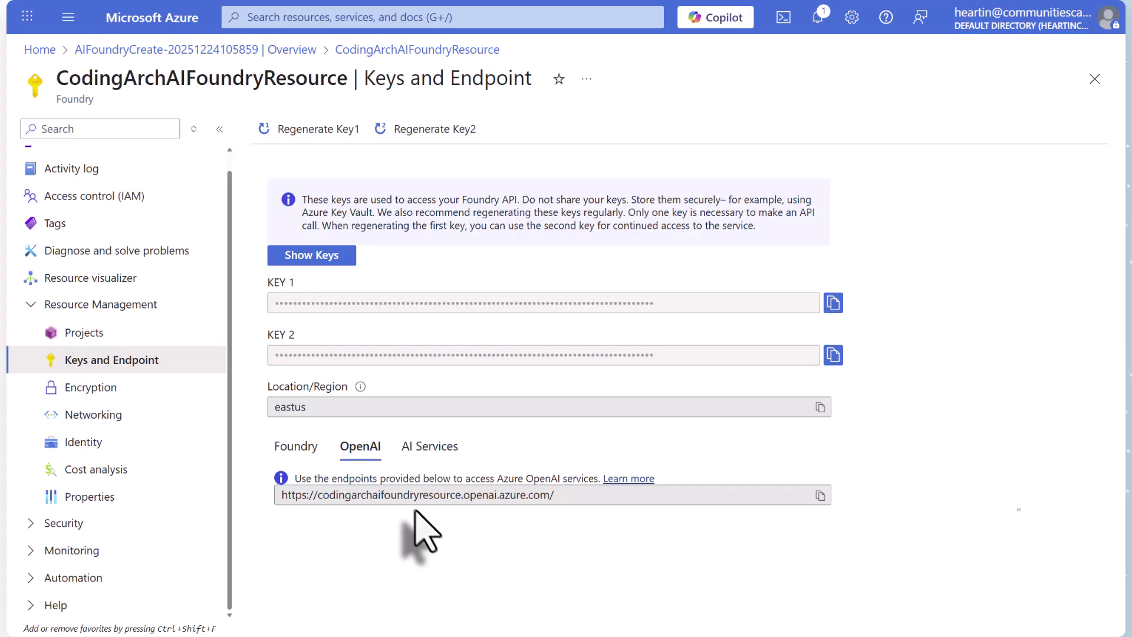
click(417, 447)
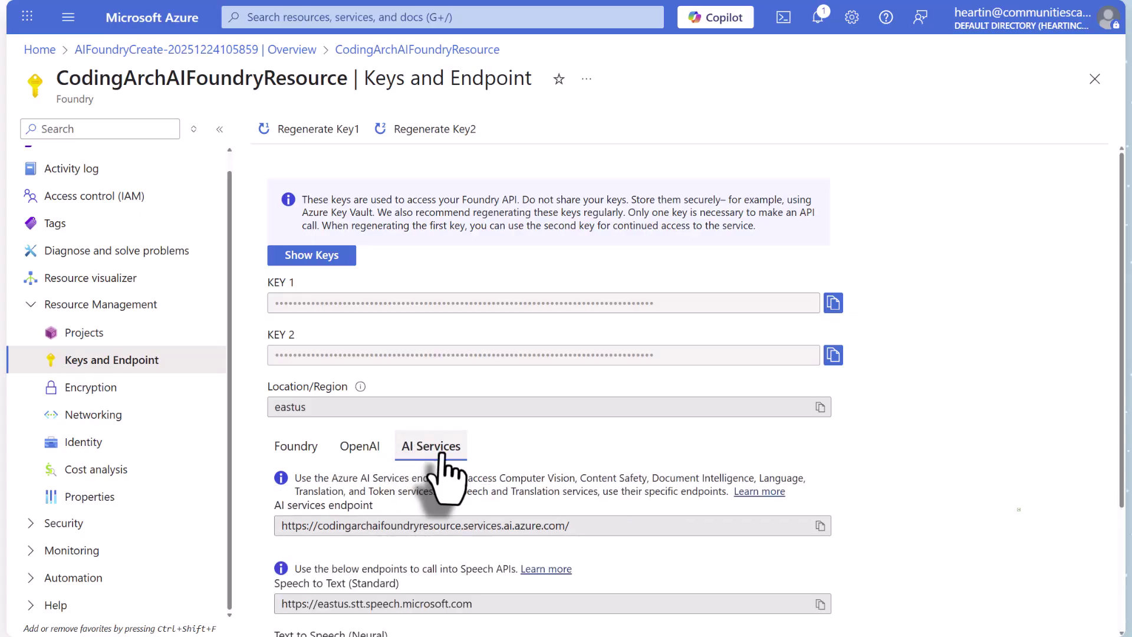
scroll(466, 481, down, 3)
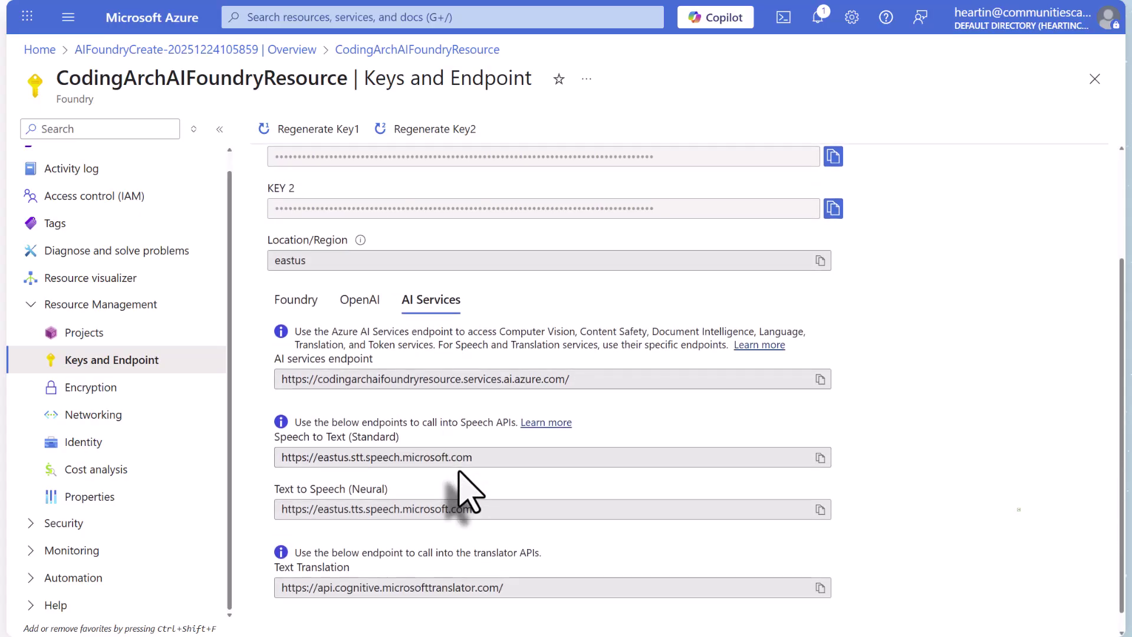
scroll(596, 501, down, 1)
scroll(589, 519, up, 3)
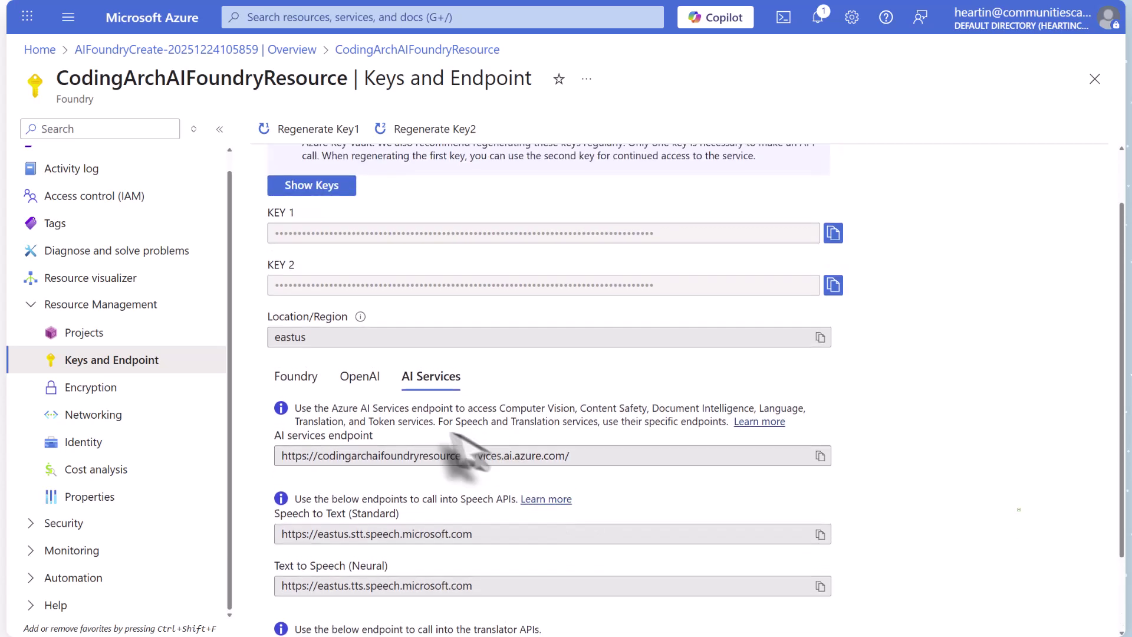
click(345, 374)
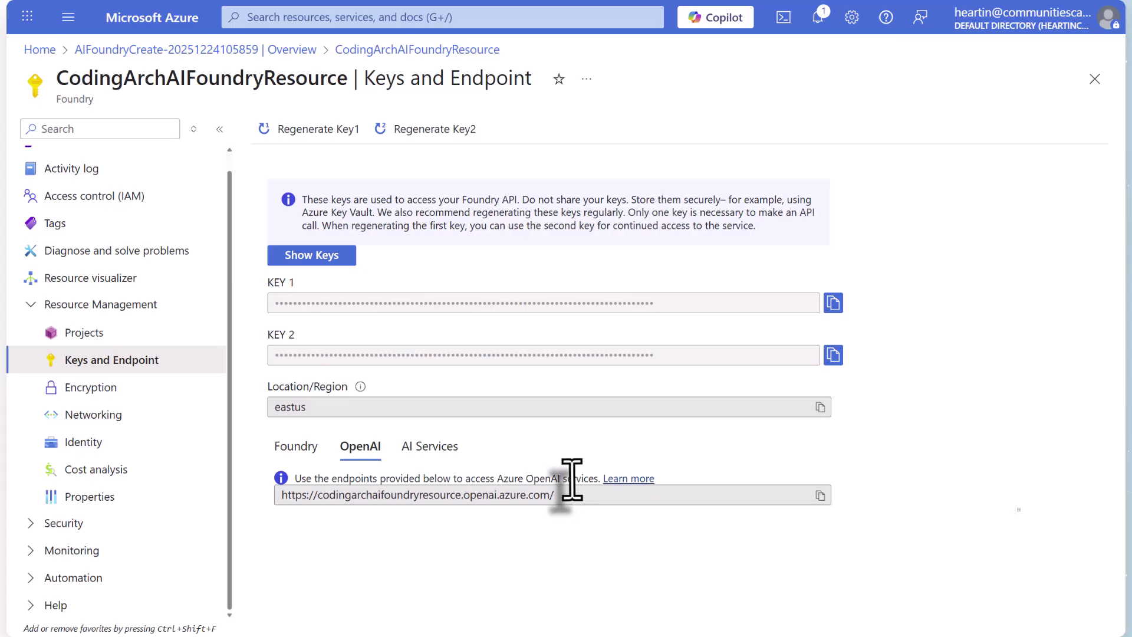
Step: Look through the resource's encryption, networking, identity, cost analysis and properties pages
click(107, 392)
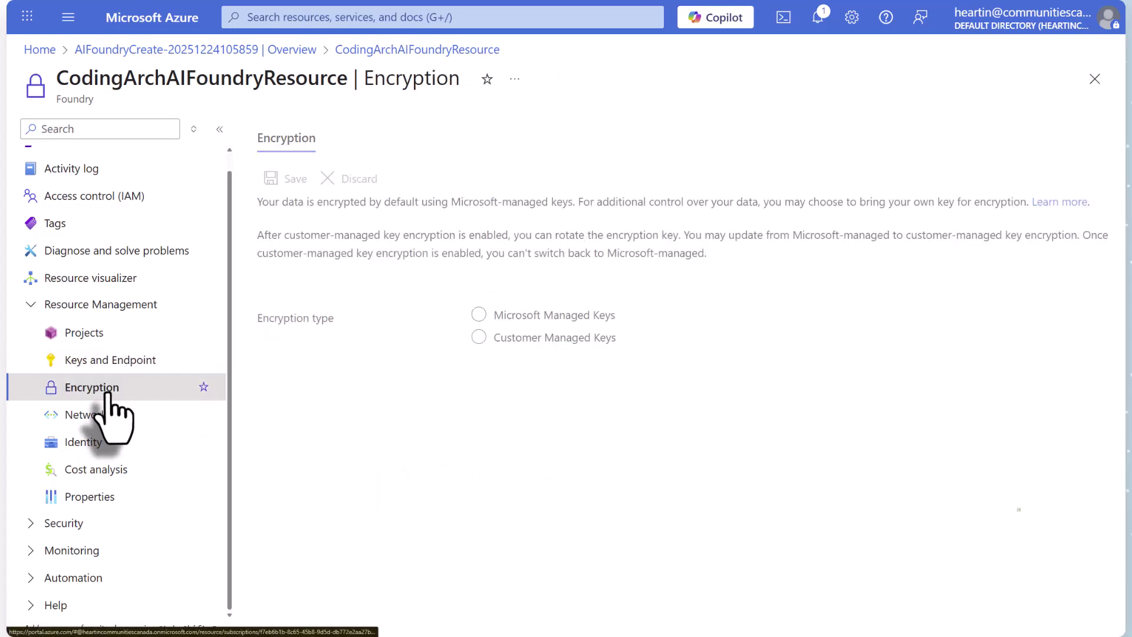
click(122, 416)
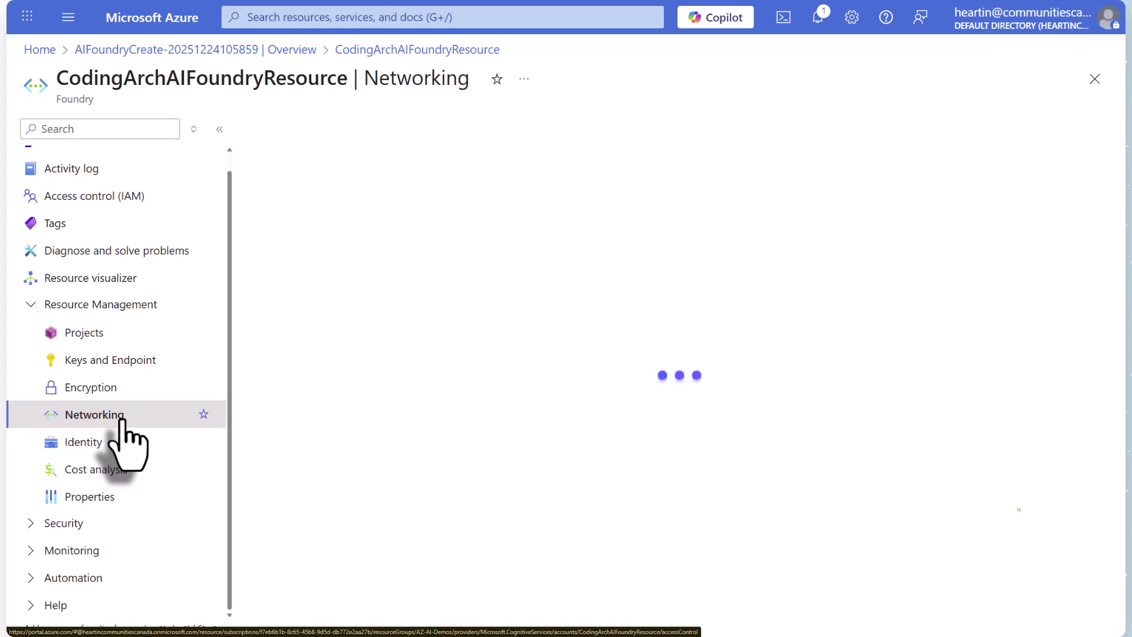
click(94, 445)
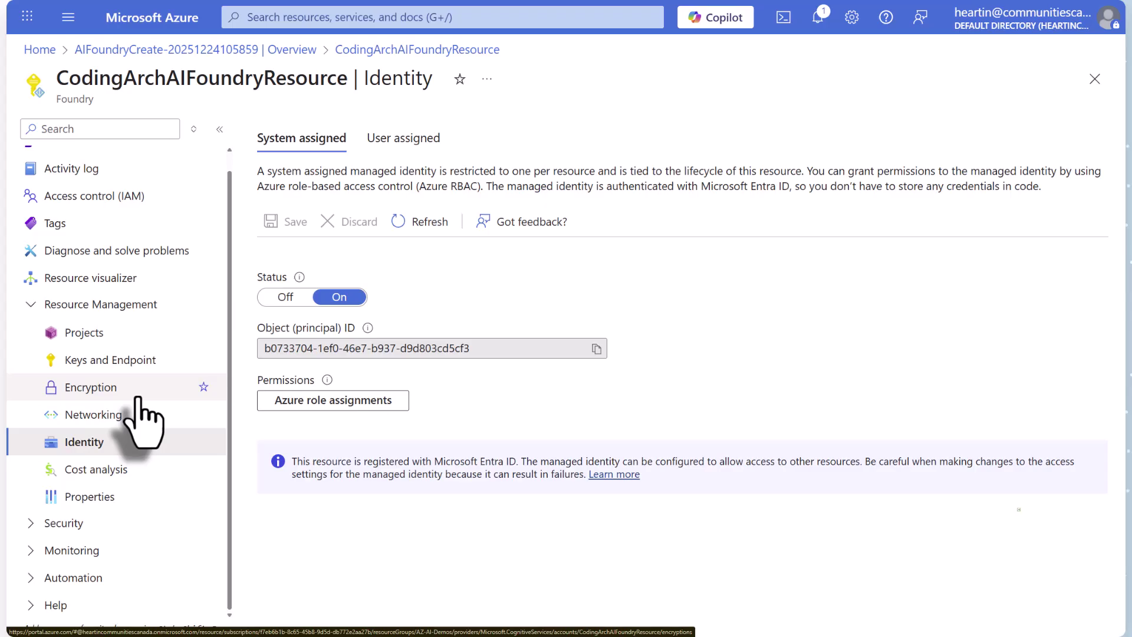
click(96, 472)
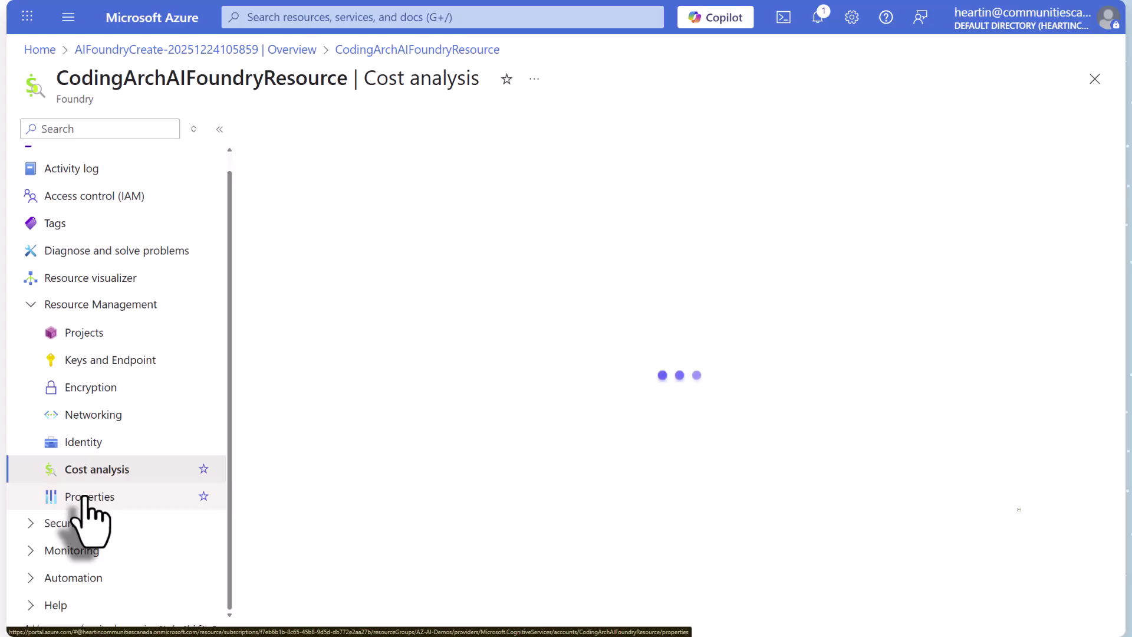
click(86, 497)
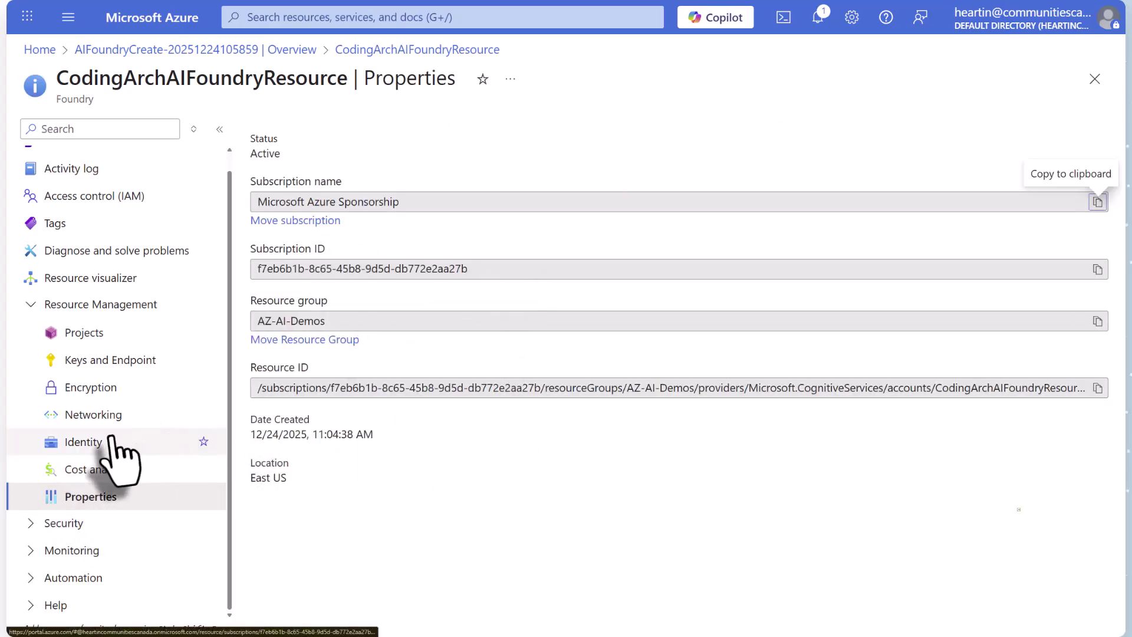
Step: Expand the resource's Security, Monitoring and Automation groups and look over the options they contain
click(74, 523)
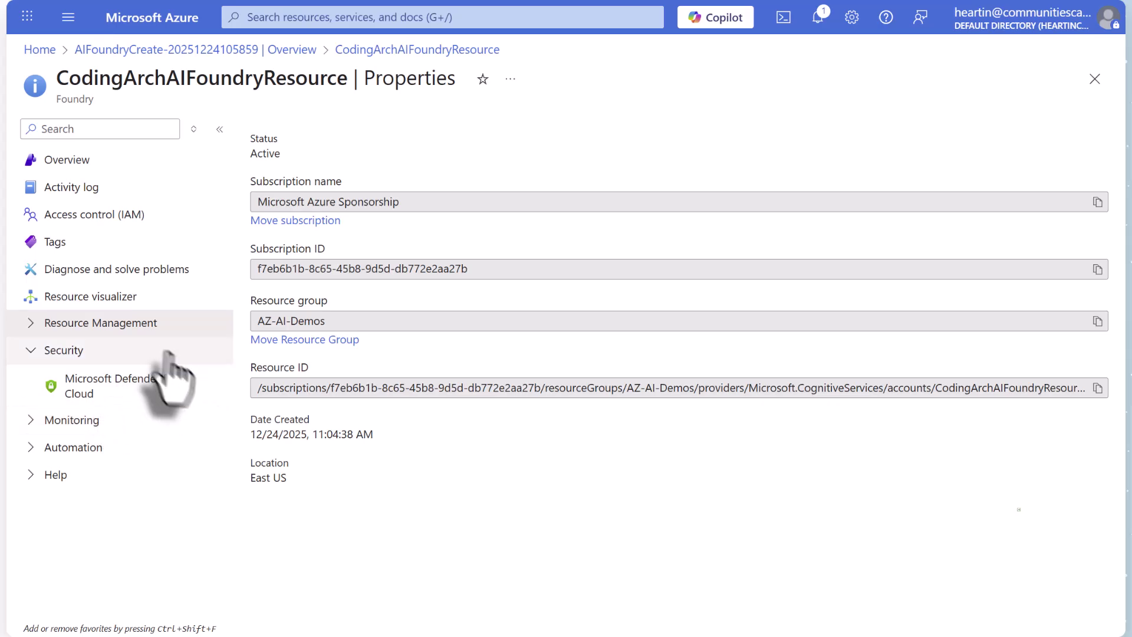
click(69, 421)
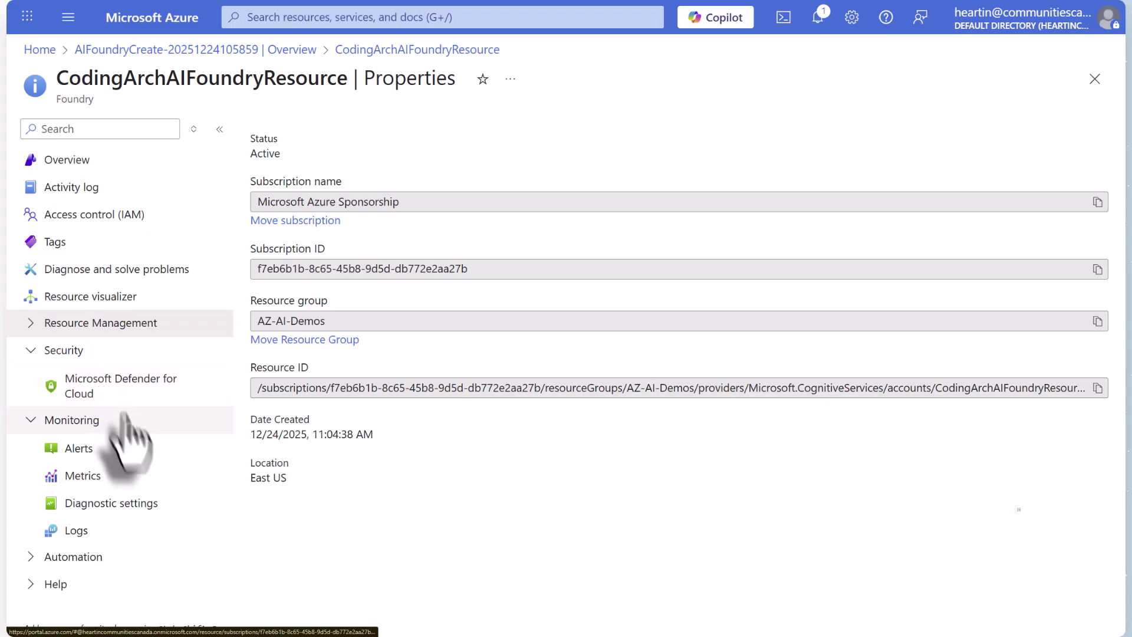
click(76, 556)
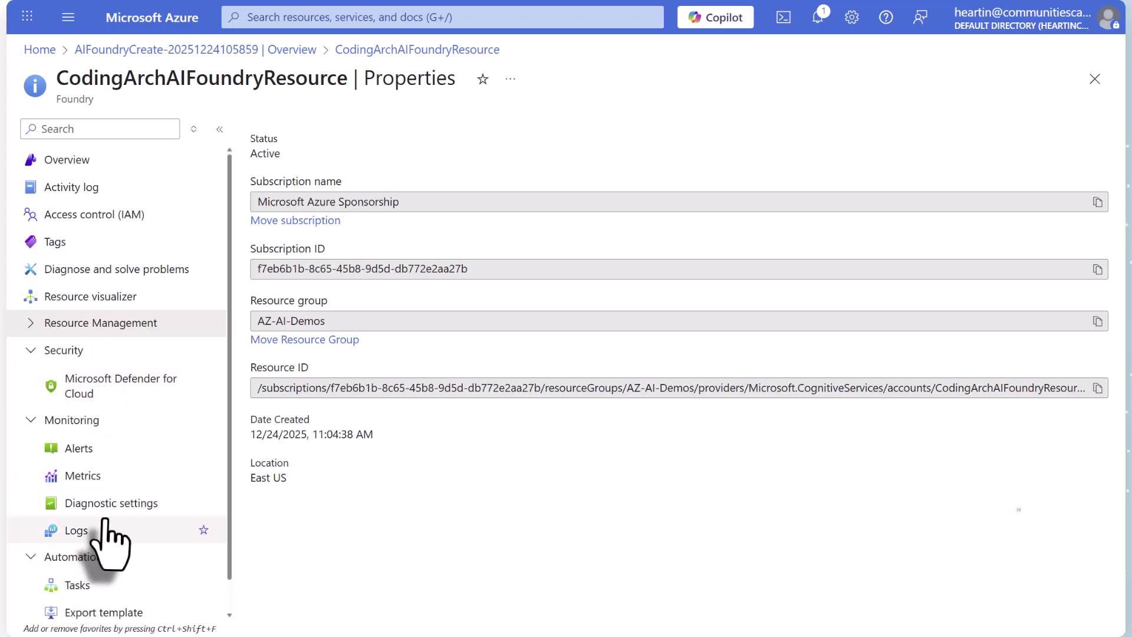
scroll(109, 533, down, 1)
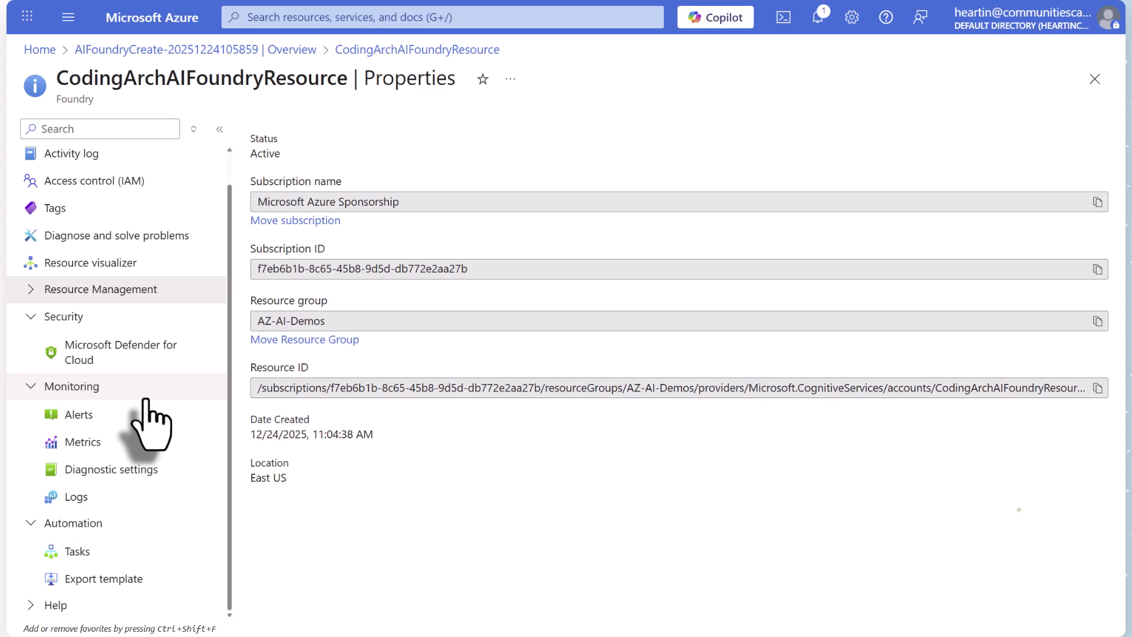
scroll(146, 377, up, 1)
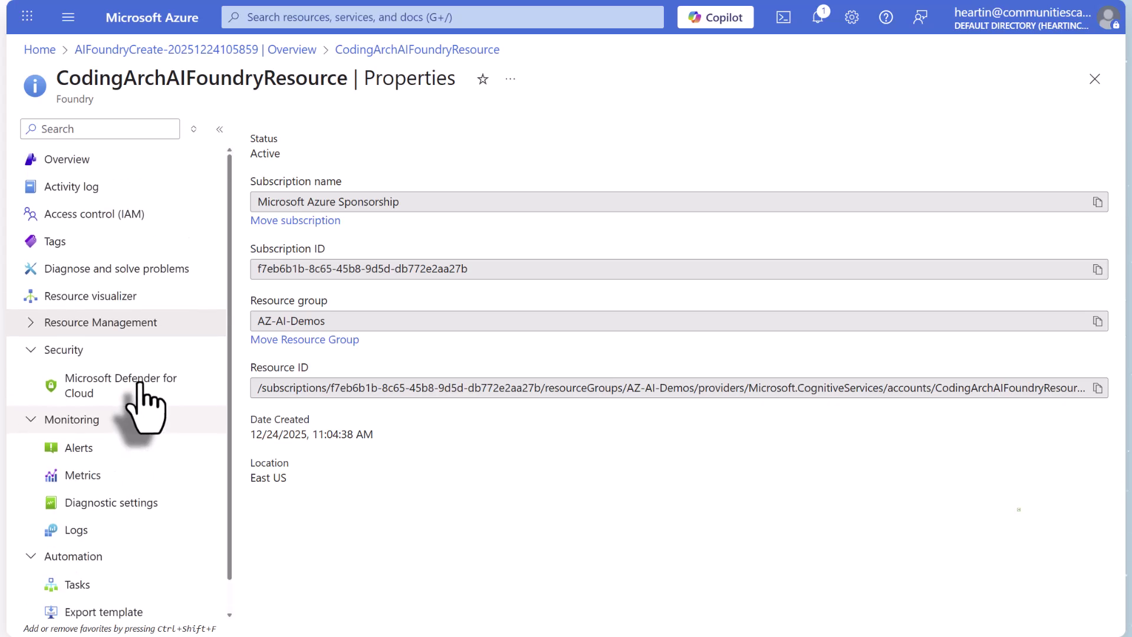
Step: From the resource's overview, switch to the Microsoft Foundry portal and enter the new Foundry experience with the project codarc-proj-default
click(70, 165)
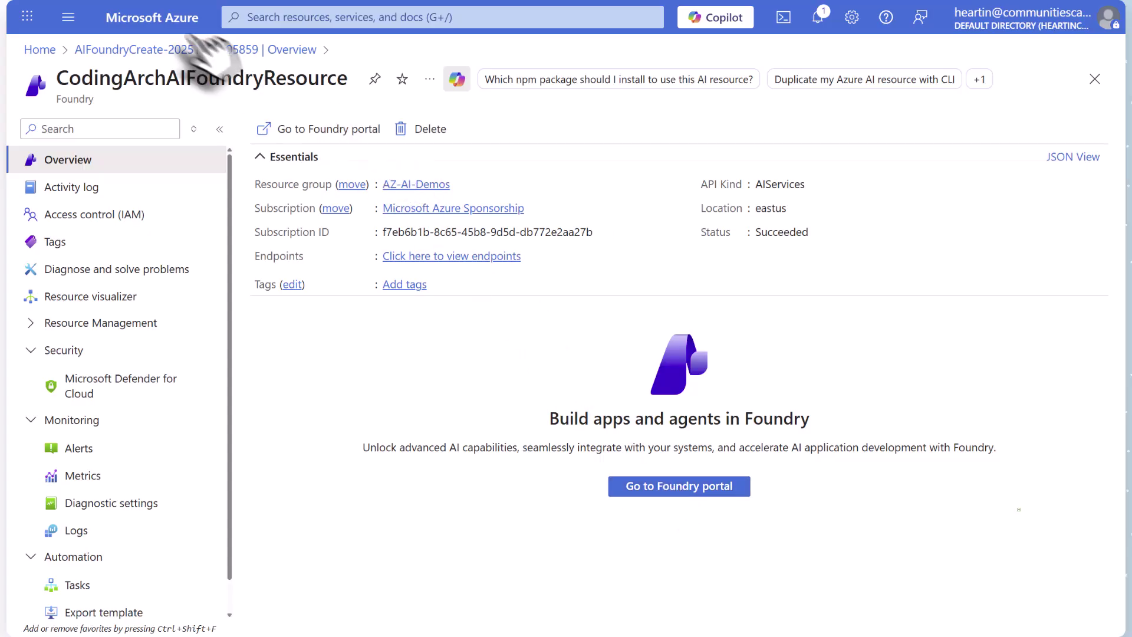
click(224, 4)
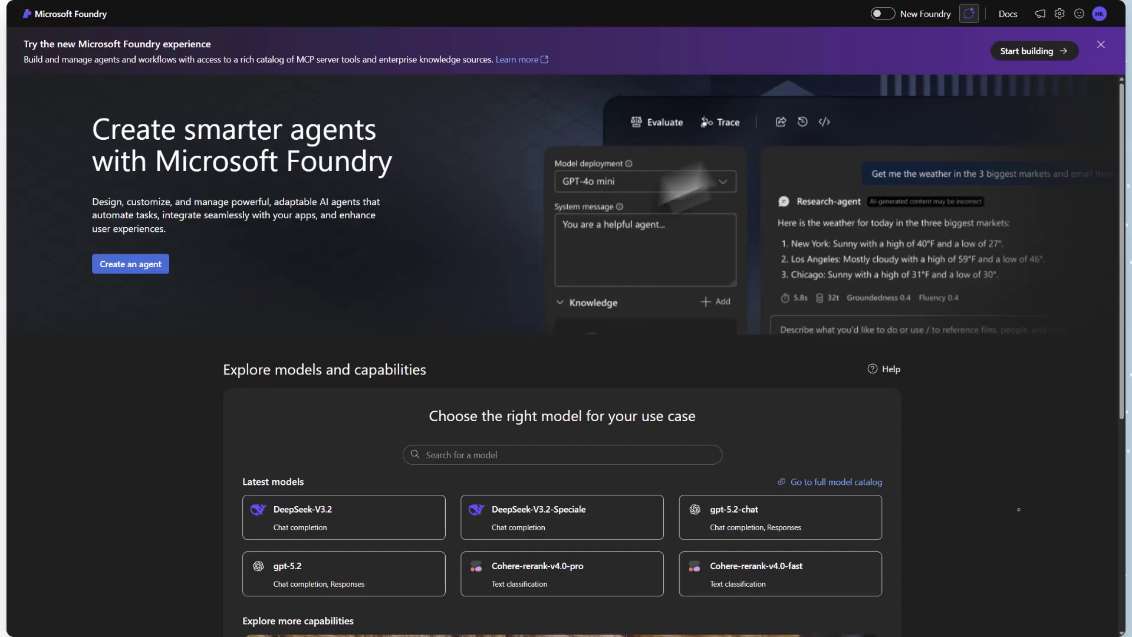
click(884, 15)
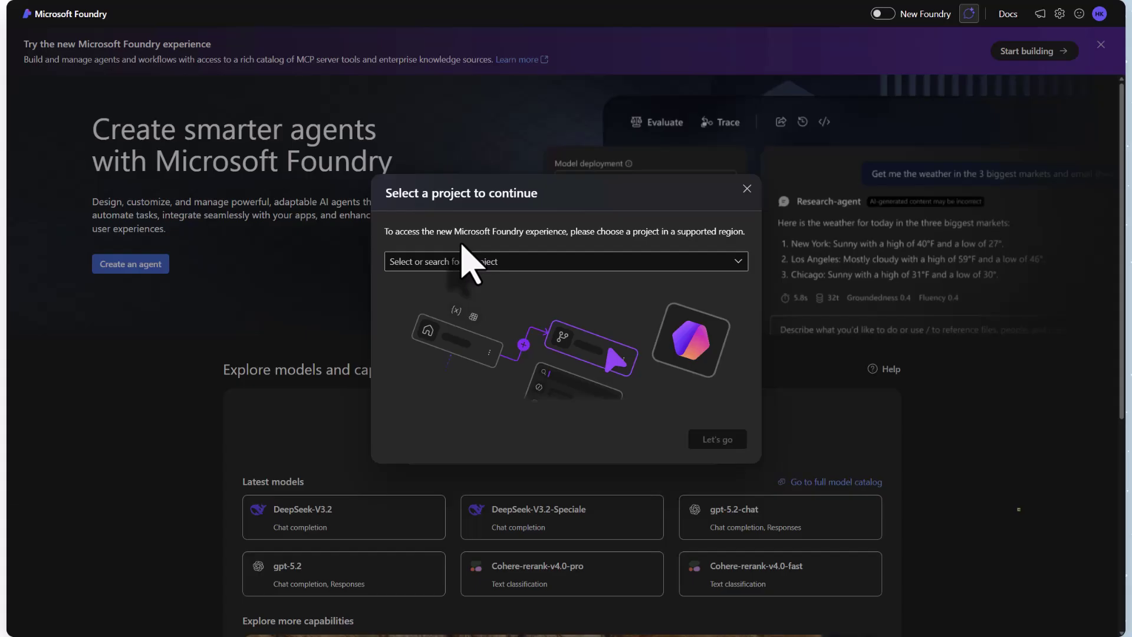
click(581, 261)
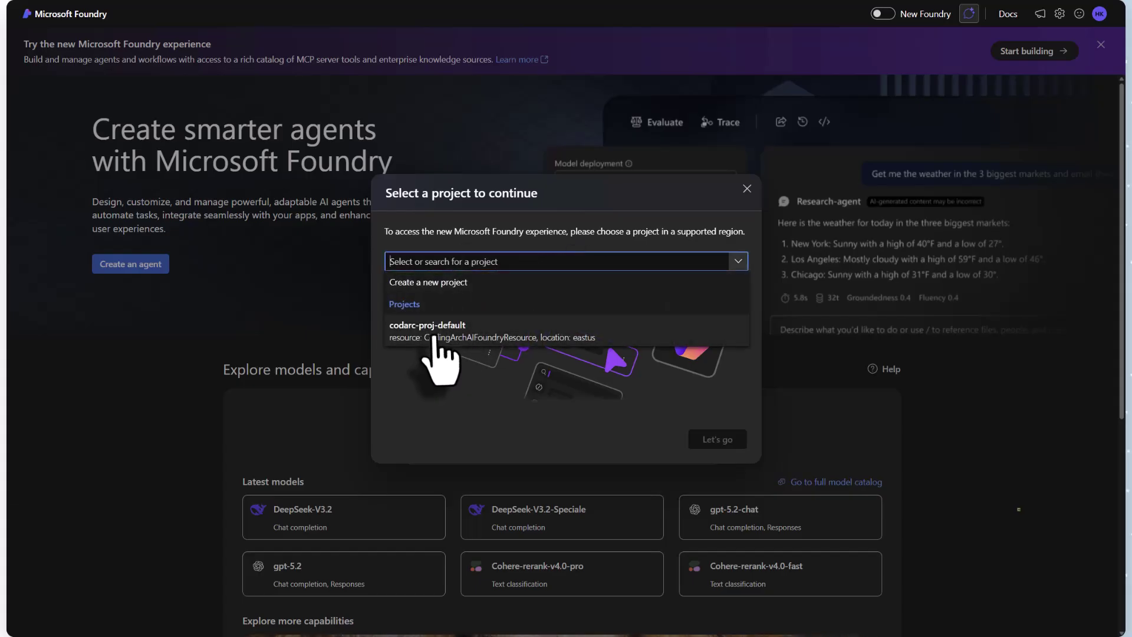
click(431, 336)
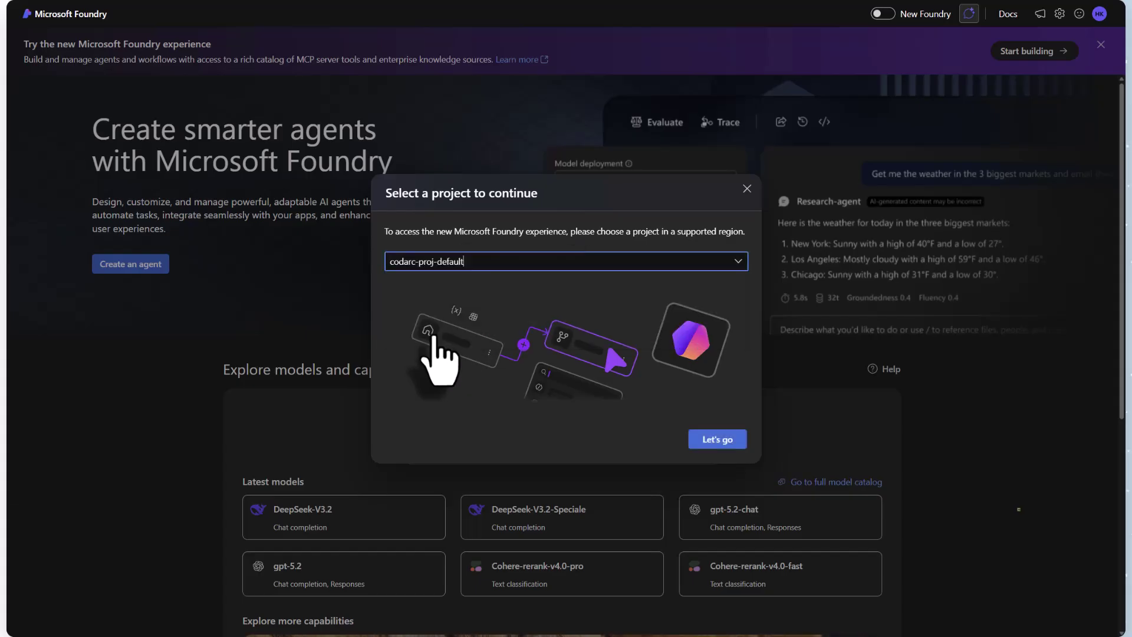
click(707, 445)
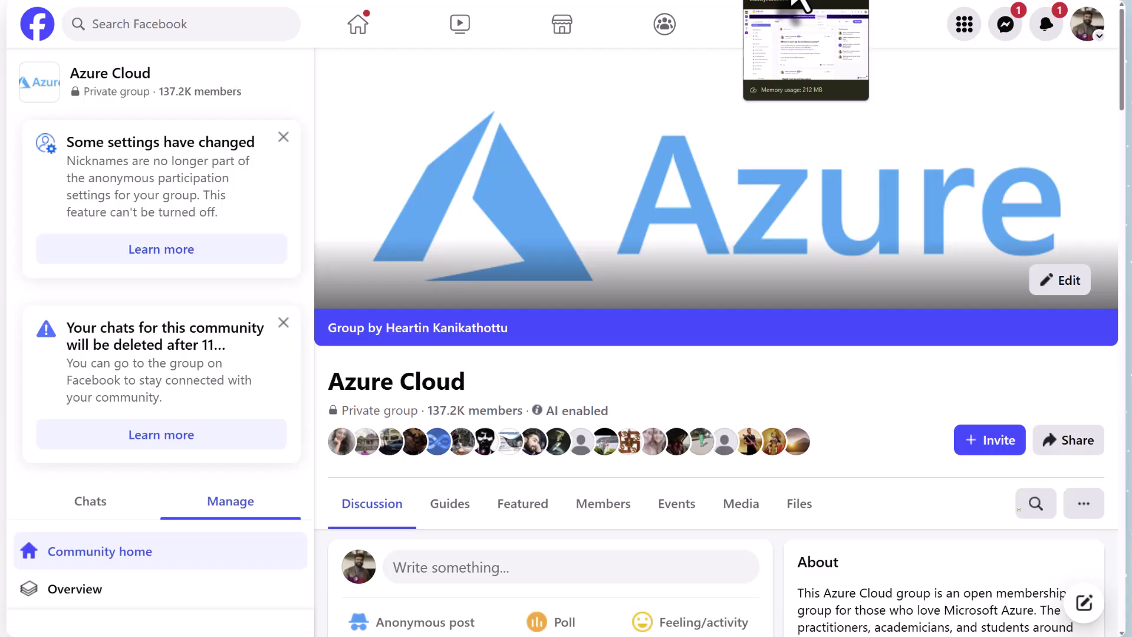
Step: Switch to the Buddy Cult community site and look over its BCKE General Chat, BCKE library and BC Lounge Events spaces
click(797, 4)
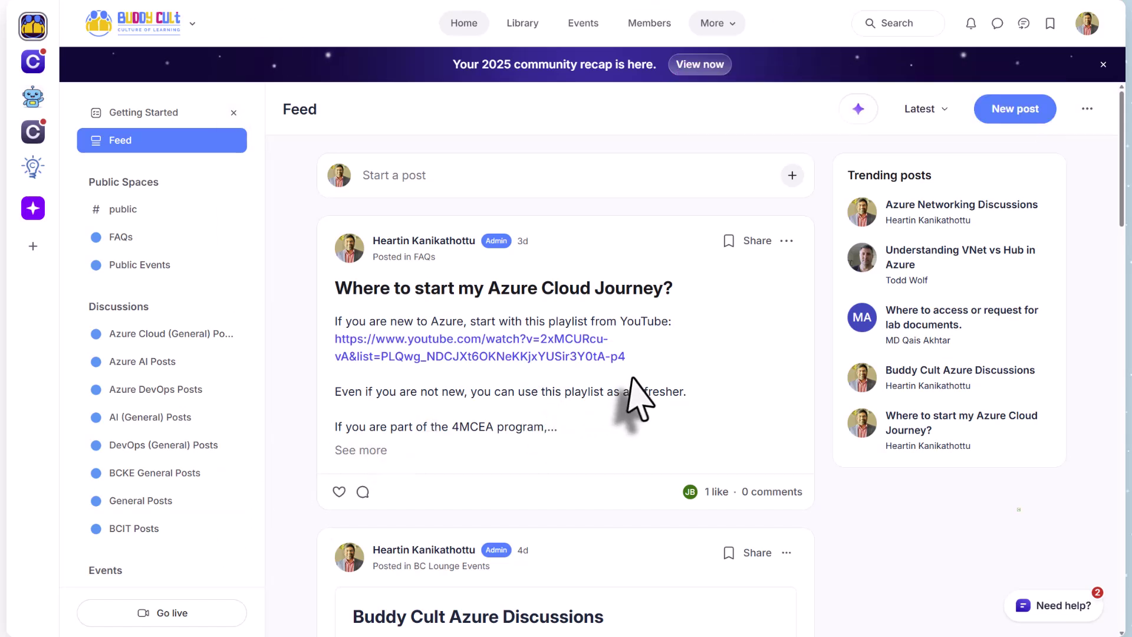
scroll(103, 395, down, 7)
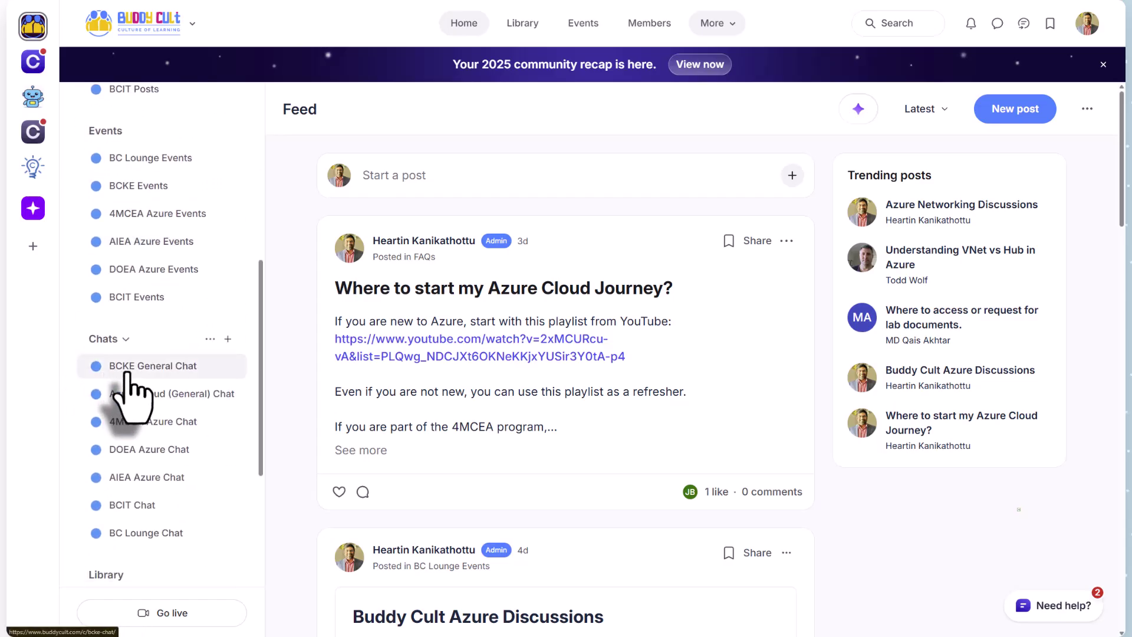
click(130, 368)
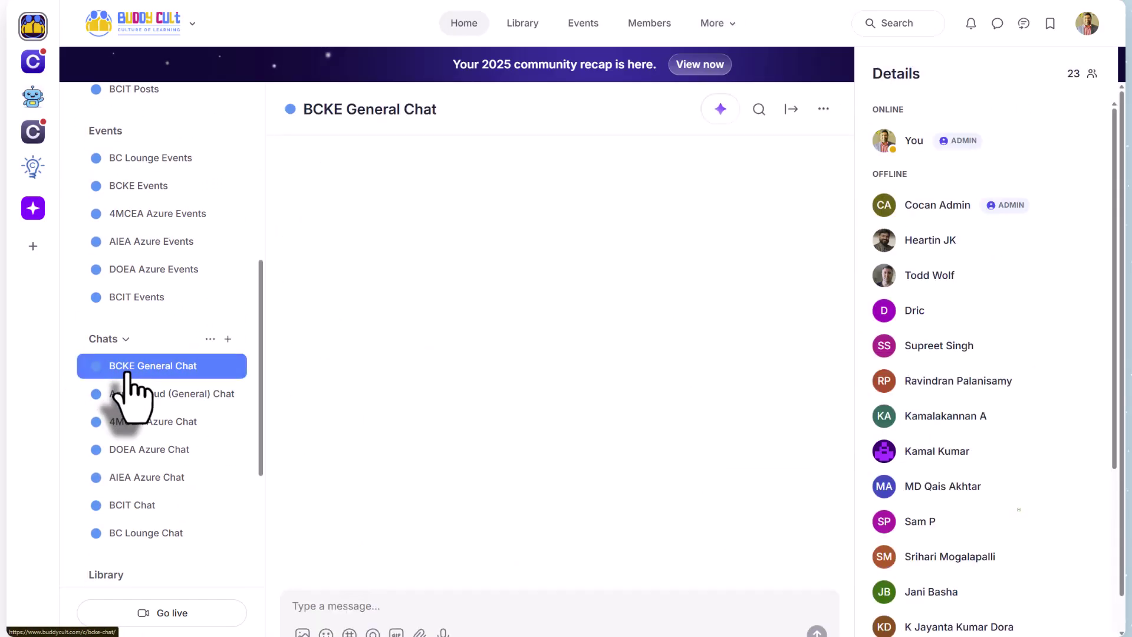
scroll(164, 405, down, 3)
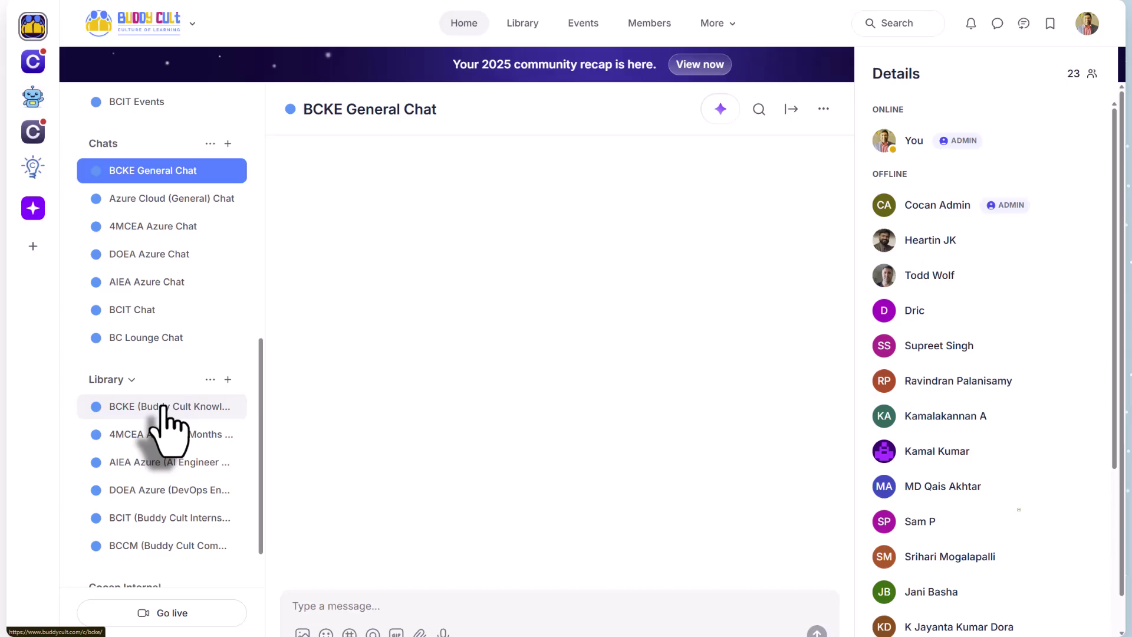
click(165, 407)
scroll(159, 354, up, 5)
click(157, 304)
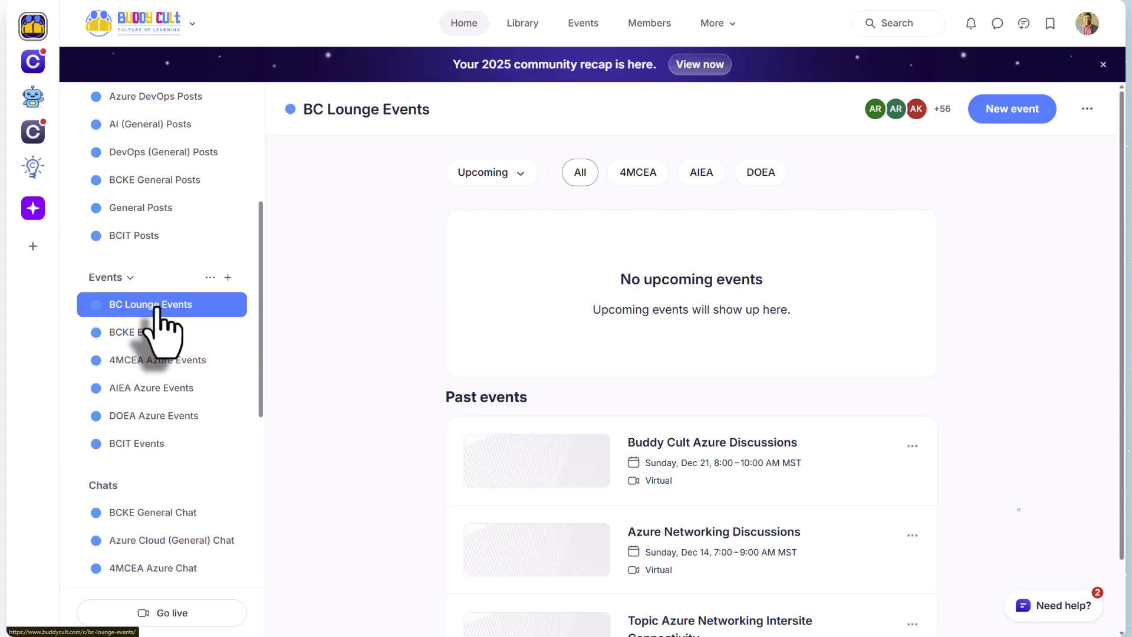
scroll(142, 283, up, 1)
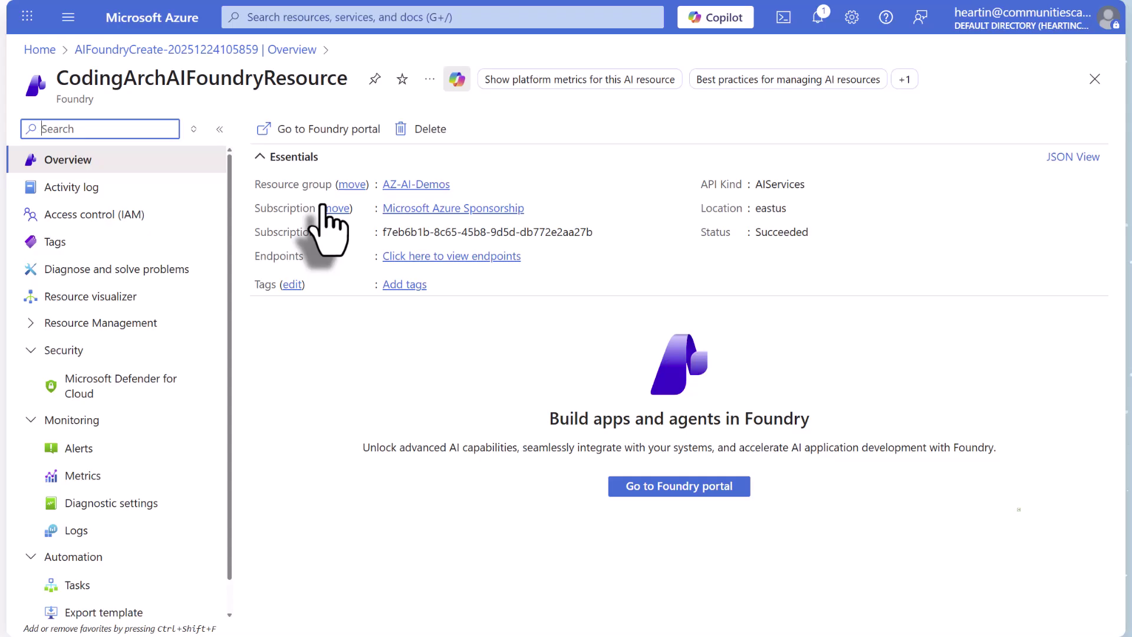
Step: In the Azure portal, examine the services listed for Microsoft Foundry under Use with Foundry, More services and Classic AI services
scroll(118, 421, down, 1)
scroll(106, 401, up, 1)
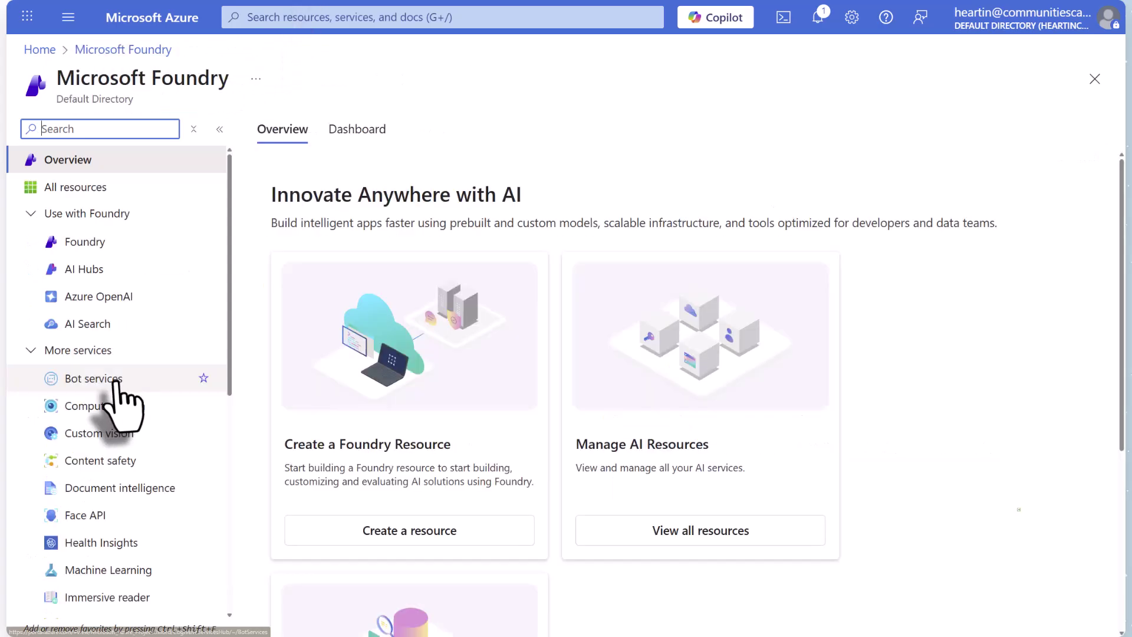
scroll(118, 405, down, 5)
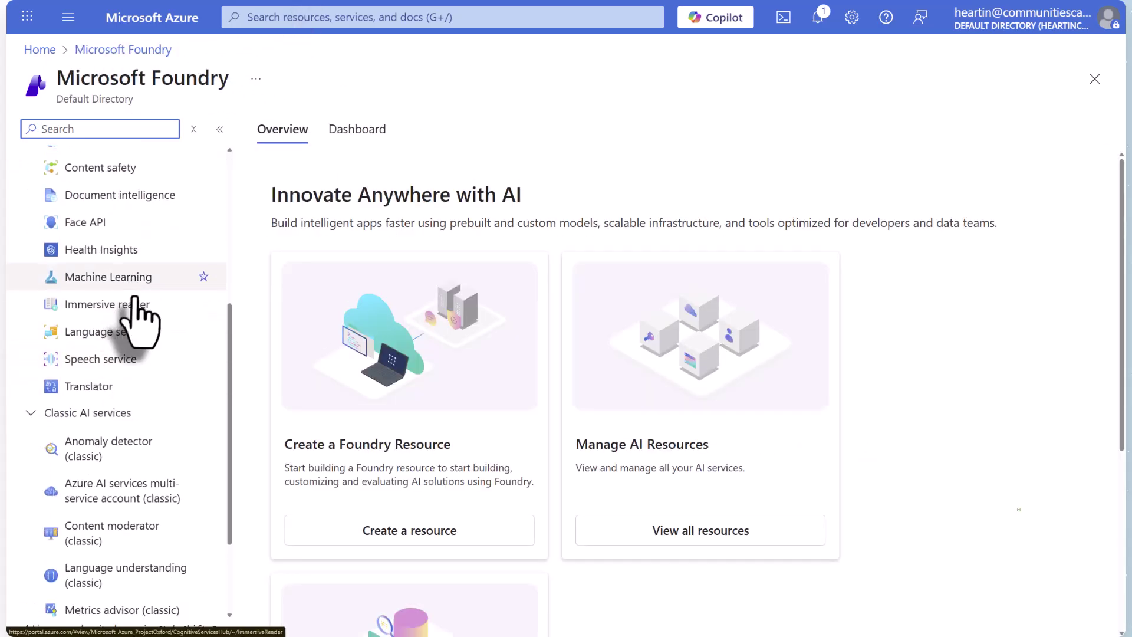
scroll(136, 303, down, 3)
scroll(139, 430, up, 7)
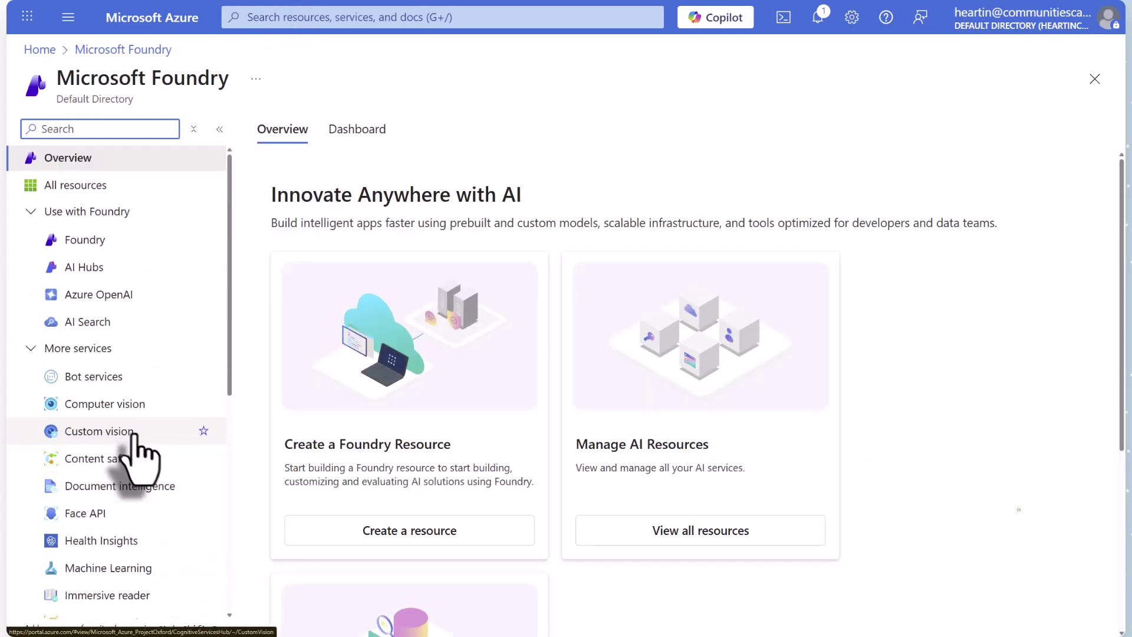